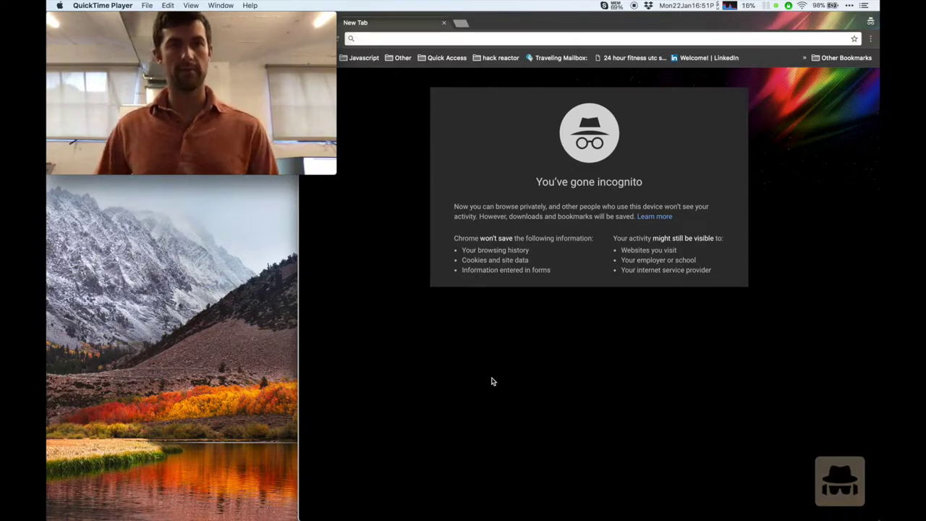
Bring the Chrome incognito window with its blank New Tab in front of QuickTime.
{"action": "left_click", "coordinate": [374, 147]}
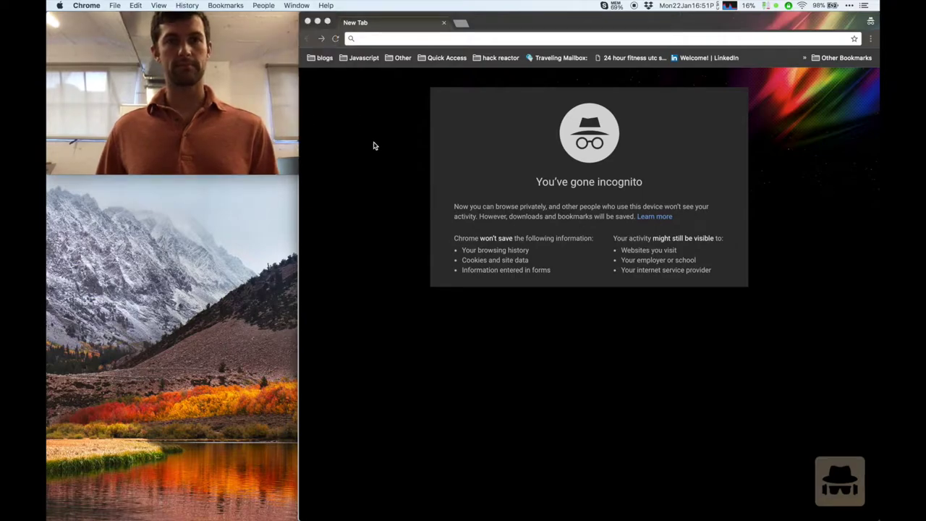
Load myetherwallet.com in the incognito tab, without the autocompleted #send-transaction suffix.
{"action": "left_click", "coordinate": [379, 43]}
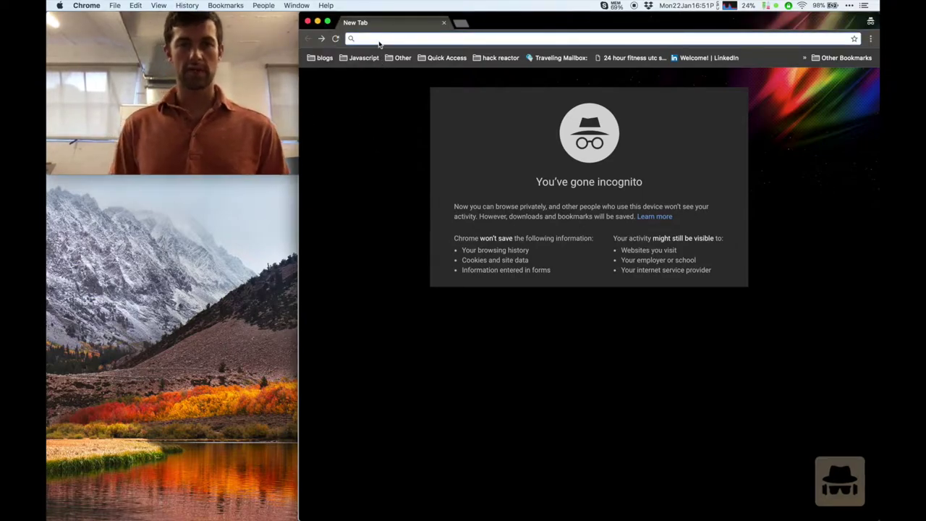
{"action": "type", "text": "myetherwallet.com/#send-transaction"}
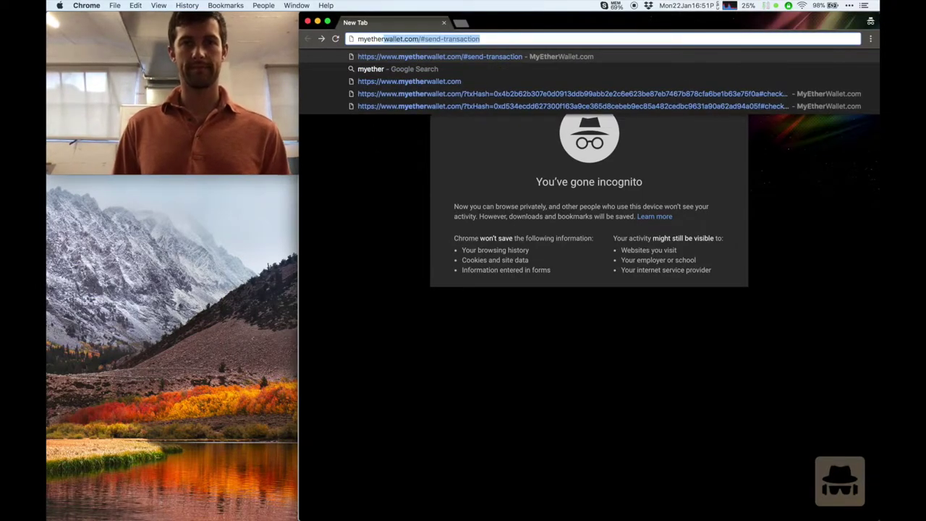
{"action": "key", "text": "Right"}
{"action": "key", "text": "BackSpace"}
{"action": "key", "text": "BackSpace"}
{"action": "key", "text": "BackSpace"}
{"action": "key", "text": "BackSpace"}
{"action": "key", "text": "BackSpace"}
{"action": "key", "text": "BackSpace"}
{"action": "key", "text": "BackSpace"}
{"action": "key", "text": "BackSpace"}
{"action": "key", "text": "BackSpace"}
{"action": "key", "text": "BackSpace"}
{"action": "key", "text": "BackSpace"}
{"action": "key", "text": "BackSpace"}
{"action": "key", "text": "BackSpace"}
{"action": "key", "text": "BackSpace"}
{"action": "key", "text": "BackSpace"}
{"action": "key", "text": "BackSpace"}
{"action": "key", "text": "BackSpace"}
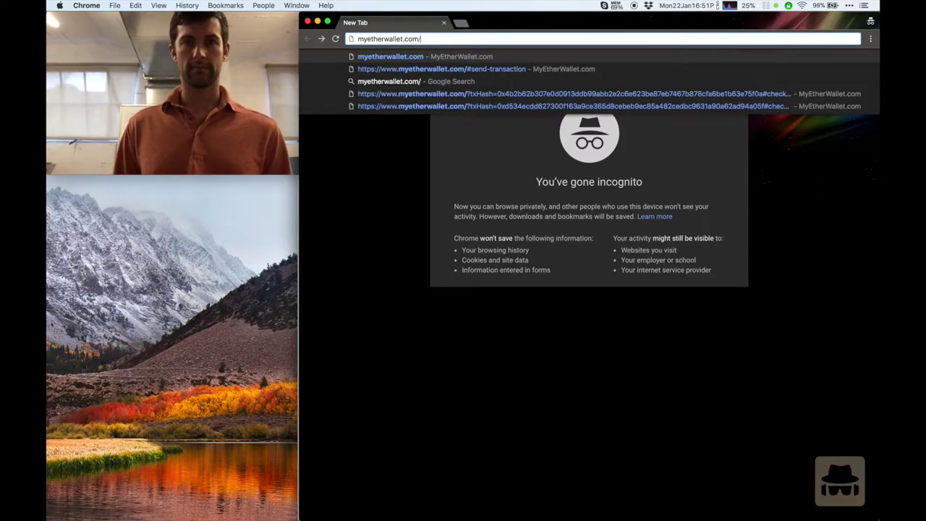
{"action": "key", "text": "Return"}
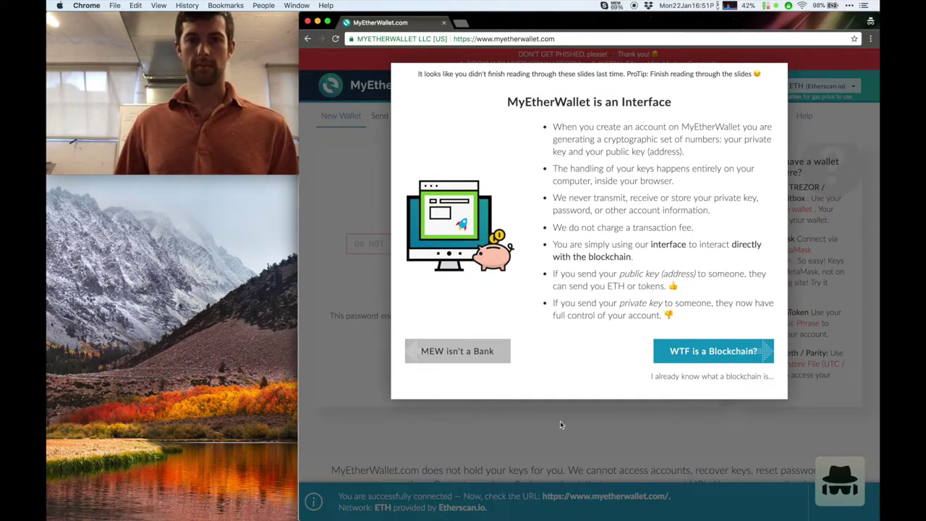
Dismiss the intro slides and choose Keystore / JSON File under Send Ether & Tokens.
{"action": "left_click", "coordinate": [561, 424]}
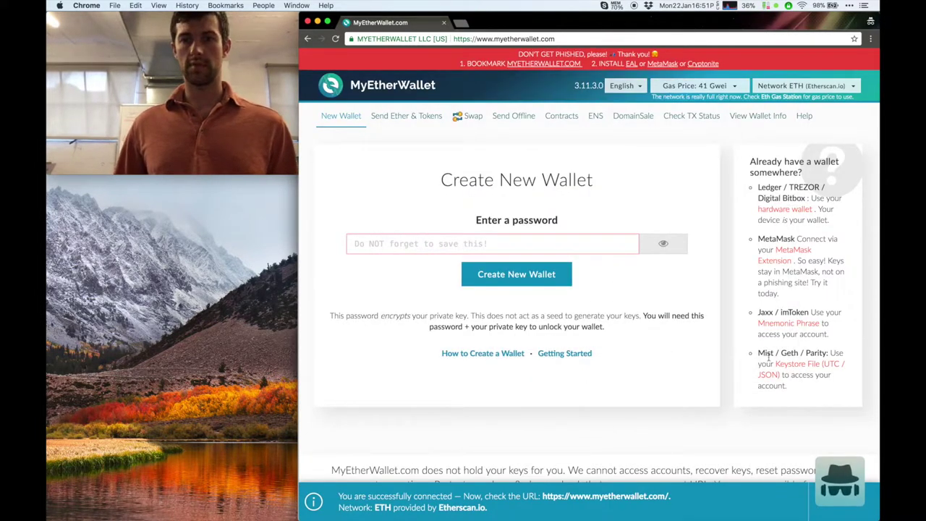
{"action": "left_click", "coordinate": [405, 116]}
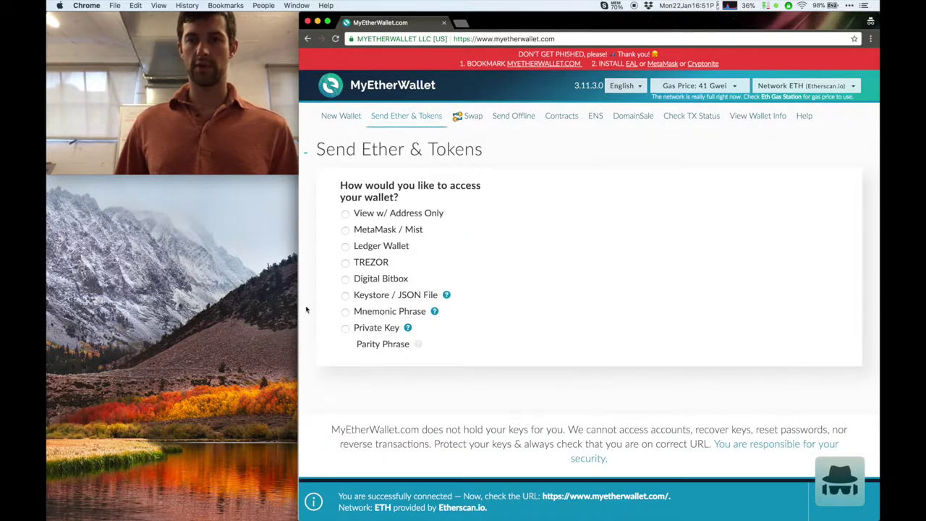
{"action": "left_click", "coordinate": [376, 296]}
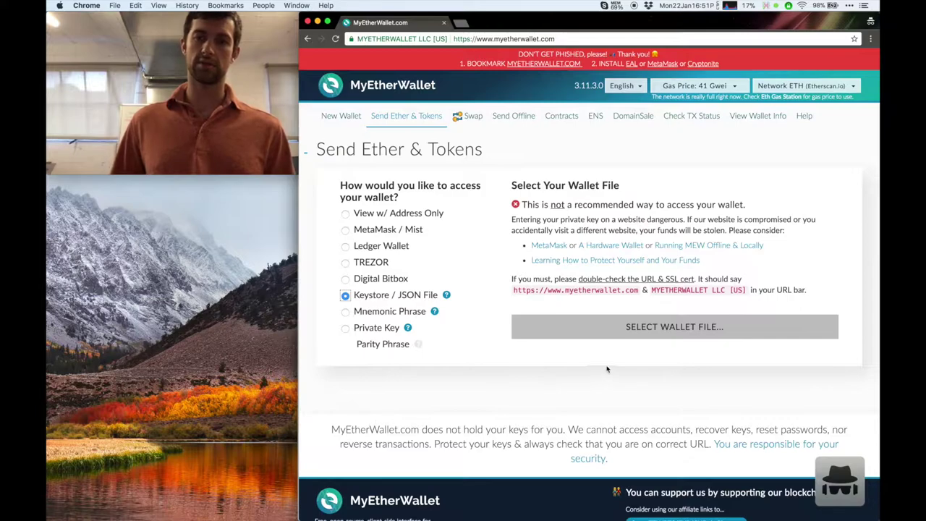
Load the UTC keystore file from the Desktop and enter the wallet password.
{"action": "left_click", "coordinate": [608, 334]}
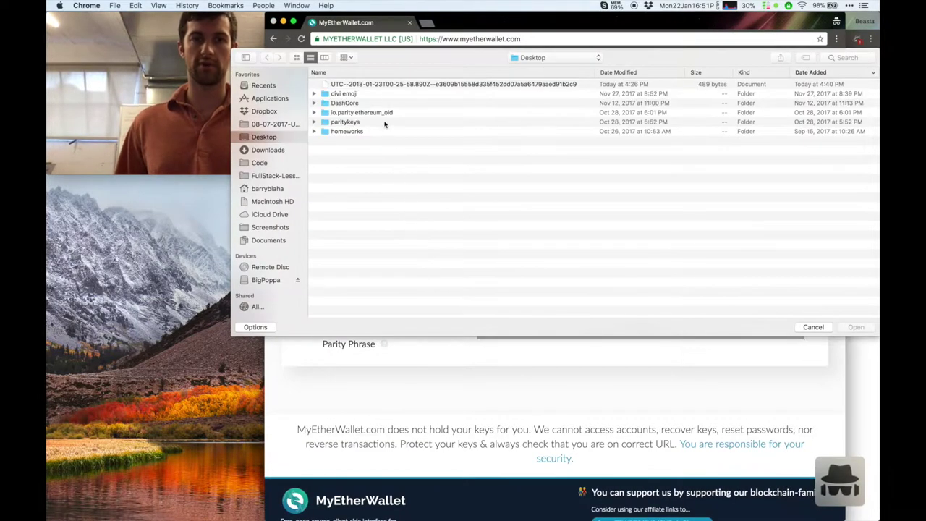
{"action": "left_click", "coordinate": [383, 86]}
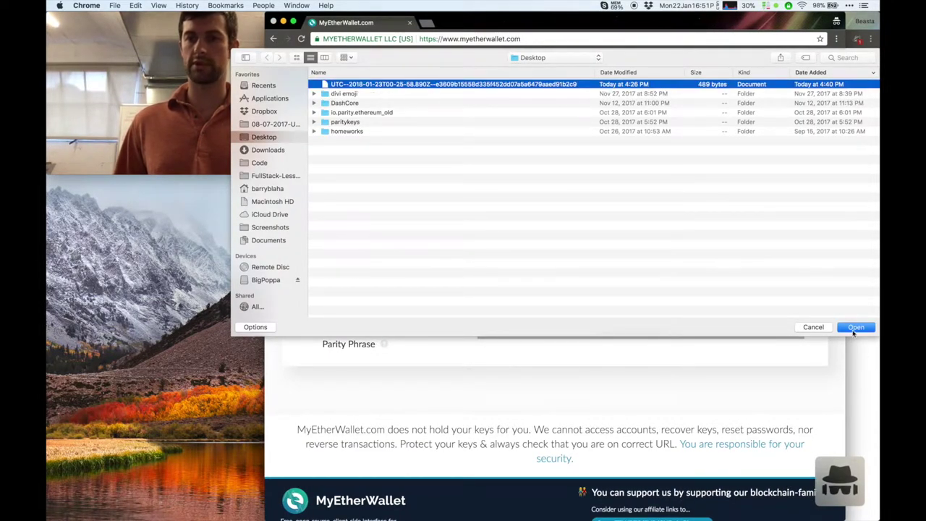
{"action": "left_click", "coordinate": [855, 327]}
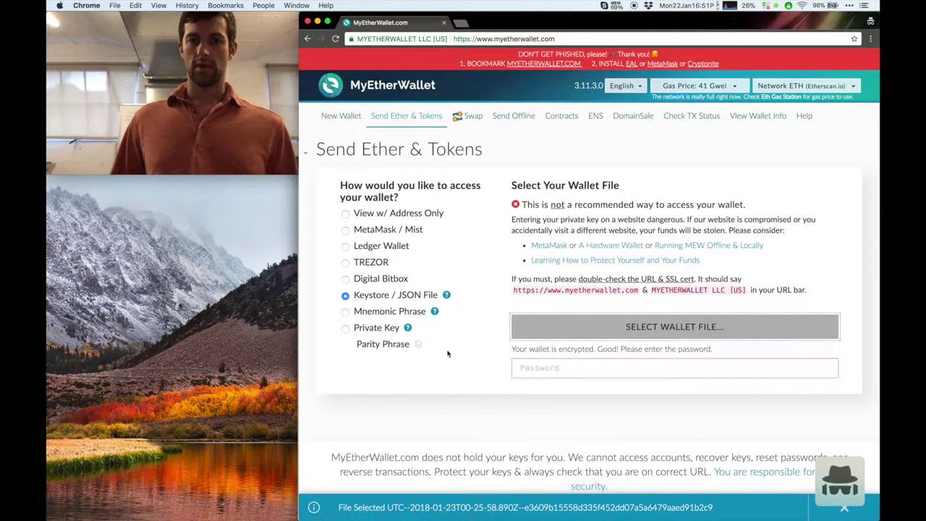
{"action": "left_click", "coordinate": [554, 368]}
{"action": "type", "text": "•••"}
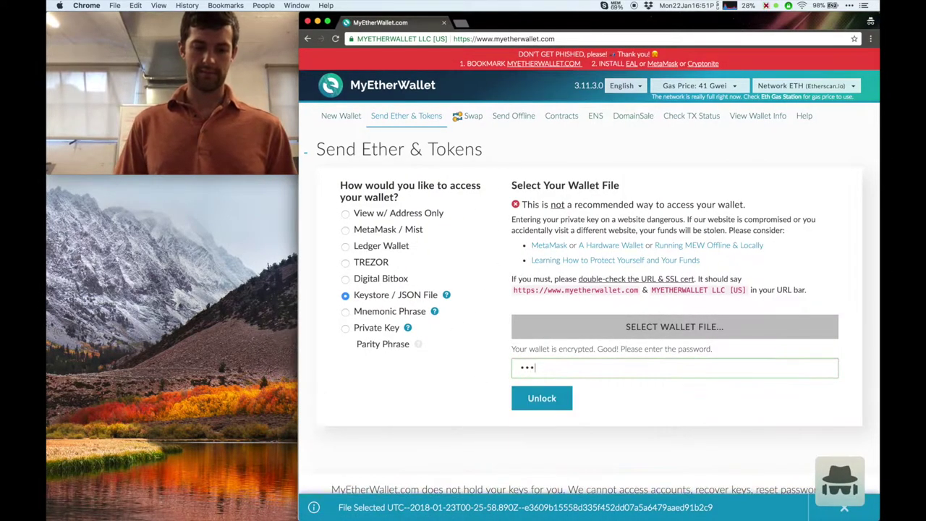
{"action": "type", "text": "••••••••"}
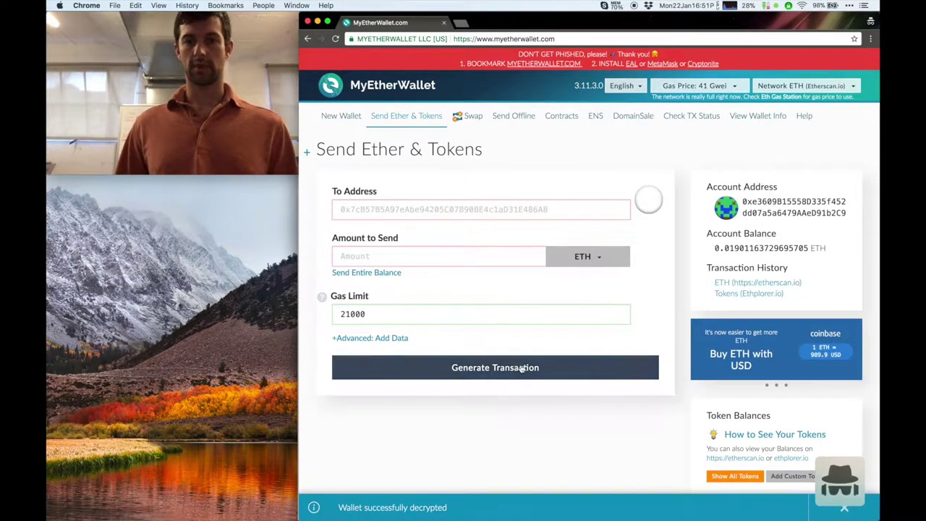
Show all supported tokens and browse through the token list.
{"action": "scroll", "coordinate": [521, 369], "scroll_direction": "down", "scroll_amount": 1}
{"action": "scroll", "coordinate": [521, 369], "scroll_direction": "down", "scroll_amount": 5}
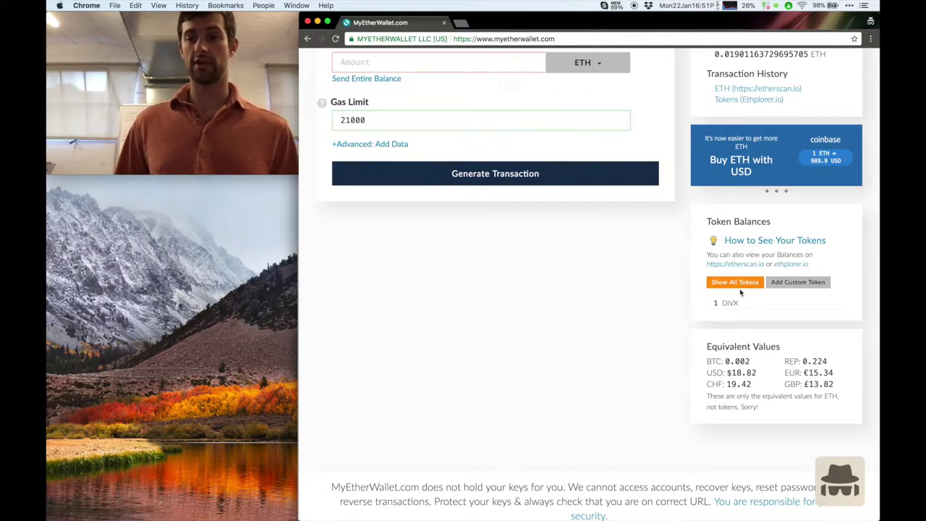
{"action": "left_click", "coordinate": [739, 284]}
{"action": "scroll", "coordinate": [751, 374], "scroll_direction": "down", "scroll_amount": 10}
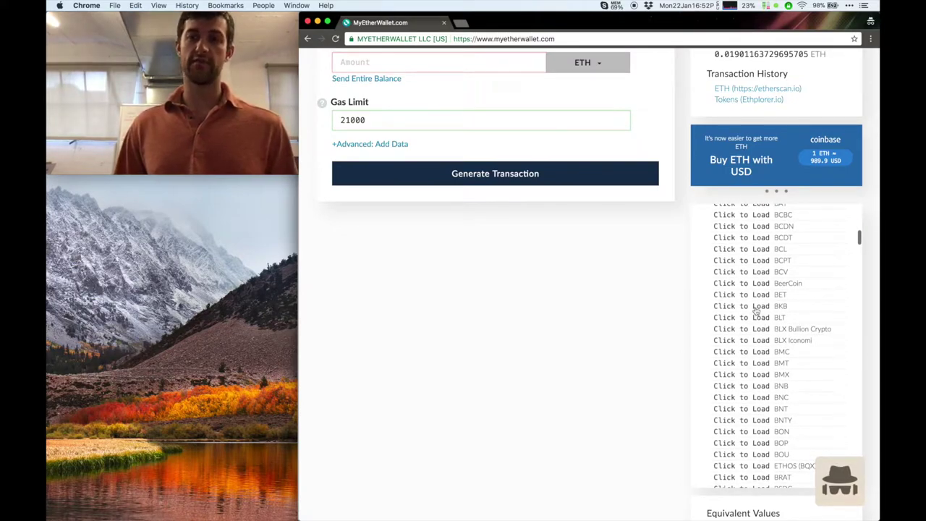
{"action": "scroll", "coordinate": [755, 309], "scroll_direction": "down", "scroll_amount": 8}
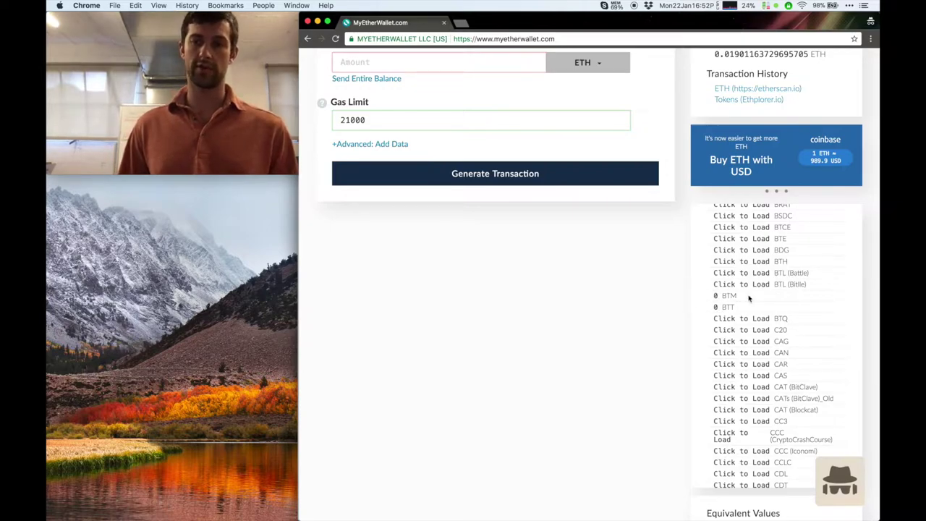
{"action": "scroll", "coordinate": [714, 310], "scroll_direction": "up", "scroll_amount": 5}
{"action": "scroll", "coordinate": [713, 311], "scroll_direction": "up", "scroll_amount": 5}
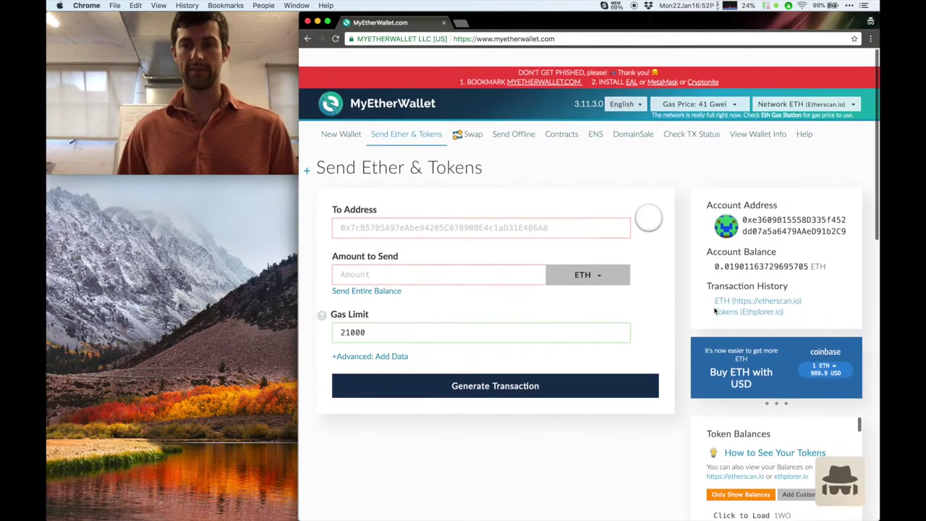
{"action": "scroll", "coordinate": [714, 311], "scroll_direction": "down", "scroll_amount": 3}
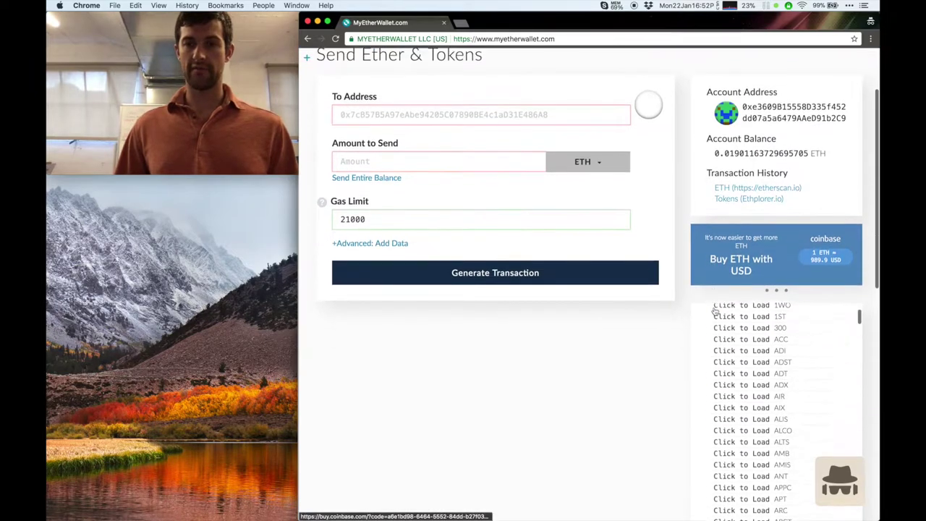
{"action": "scroll", "coordinate": [714, 311], "scroll_direction": "up", "scroll_amount": 4}
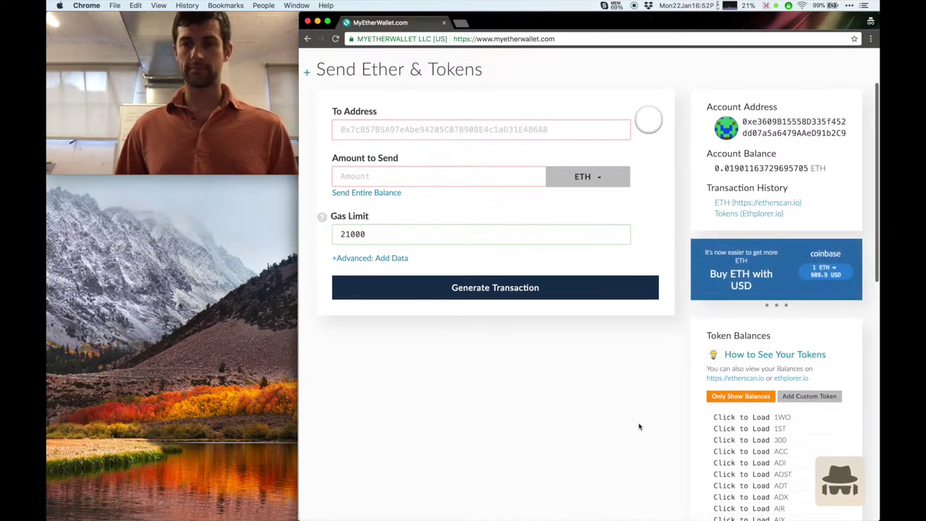
{"action": "scroll", "coordinate": [638, 426], "scroll_direction": "down", "scroll_amount": 10}
{"action": "scroll", "coordinate": [638, 426], "scroll_direction": "up", "scroll_amount": 3}
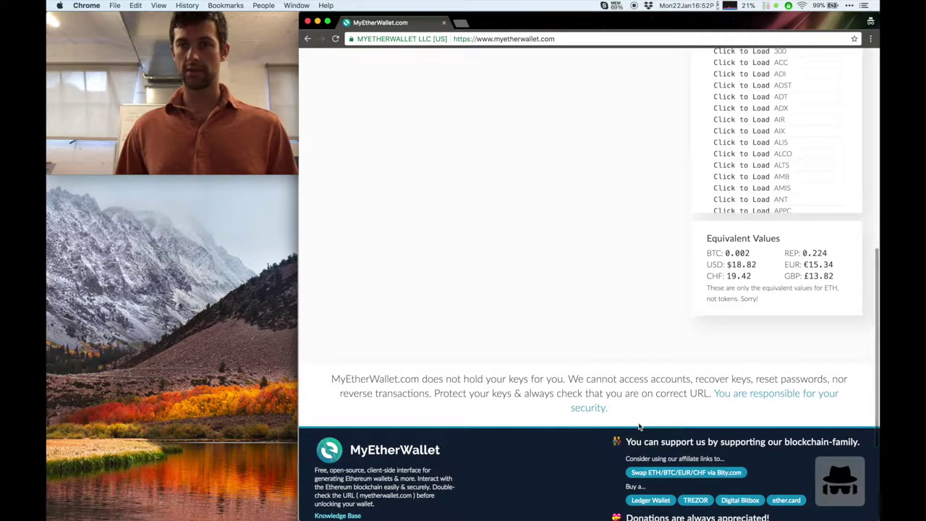
{"action": "scroll", "coordinate": [637, 416], "scroll_direction": "up", "scroll_amount": 10}
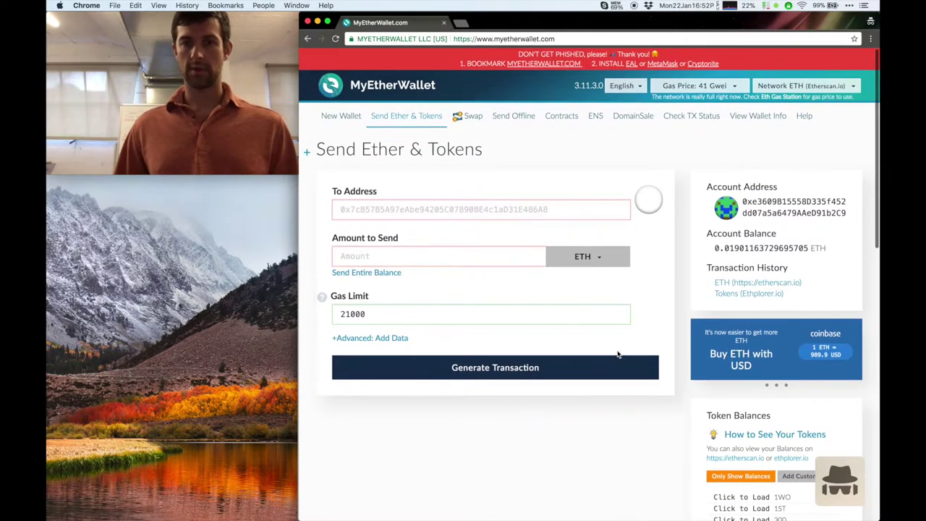
{"action": "scroll", "coordinate": [764, 388], "scroll_direction": "down", "scroll_amount": 4}
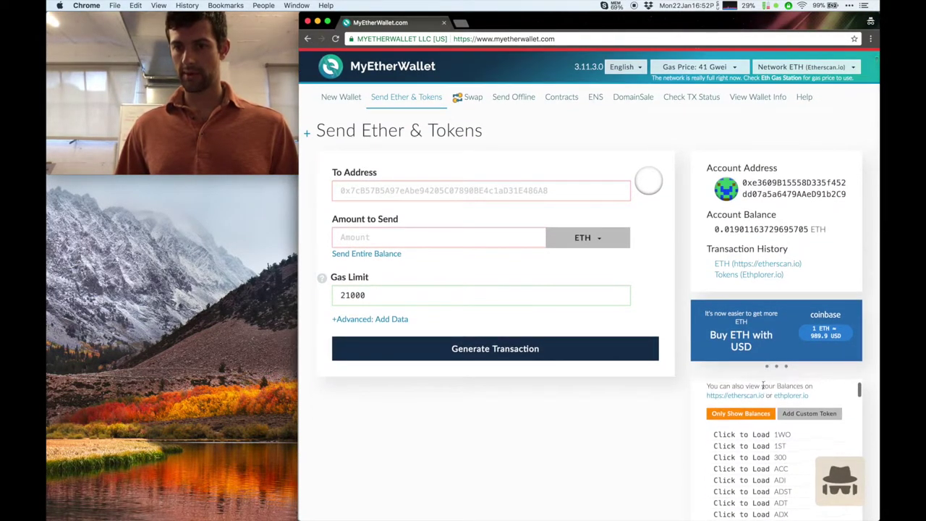
{"action": "scroll", "coordinate": [575, 475], "scroll_direction": "down", "scroll_amount": 4}
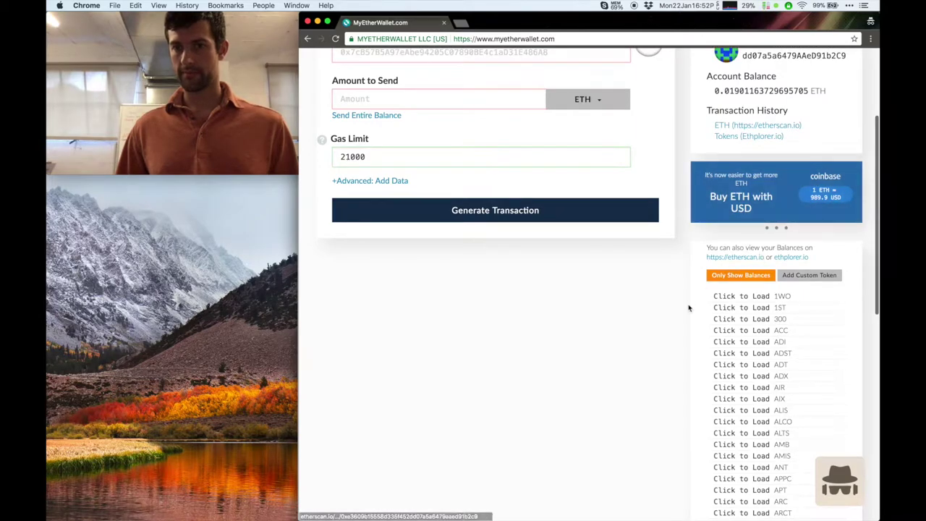
{"action": "scroll", "coordinate": [775, 342], "scroll_direction": "up", "scroll_amount": 1}
{"action": "scroll", "coordinate": [775, 343], "scroll_direction": "up", "scroll_amount": 1}
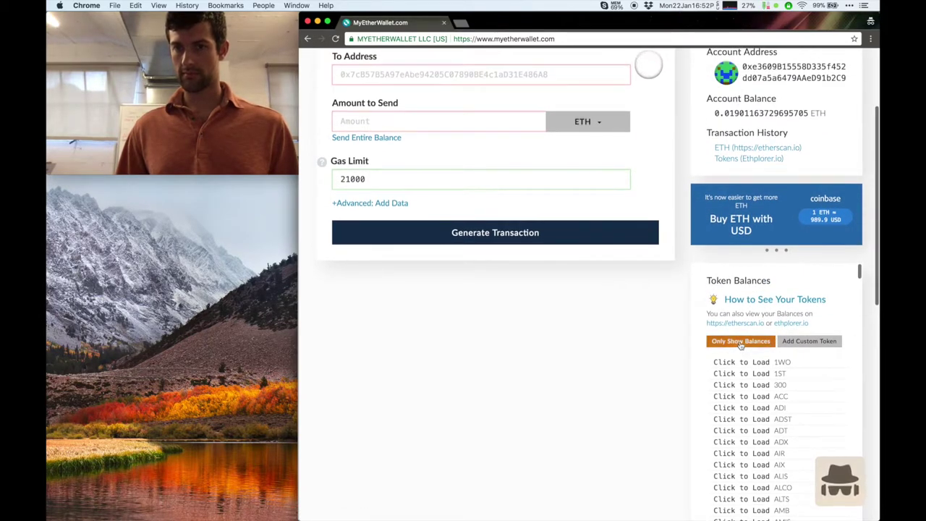
Limit the list to held balances and select DIVX as the currency to send.
{"action": "left_click", "coordinate": [739, 340]}
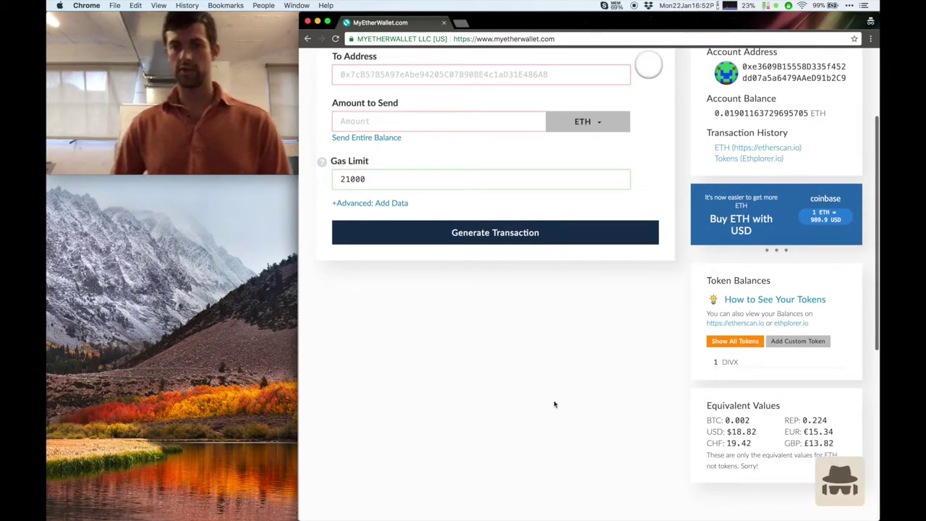
{"action": "scroll", "coordinate": [512, 384], "scroll_direction": "up", "scroll_amount": 1}
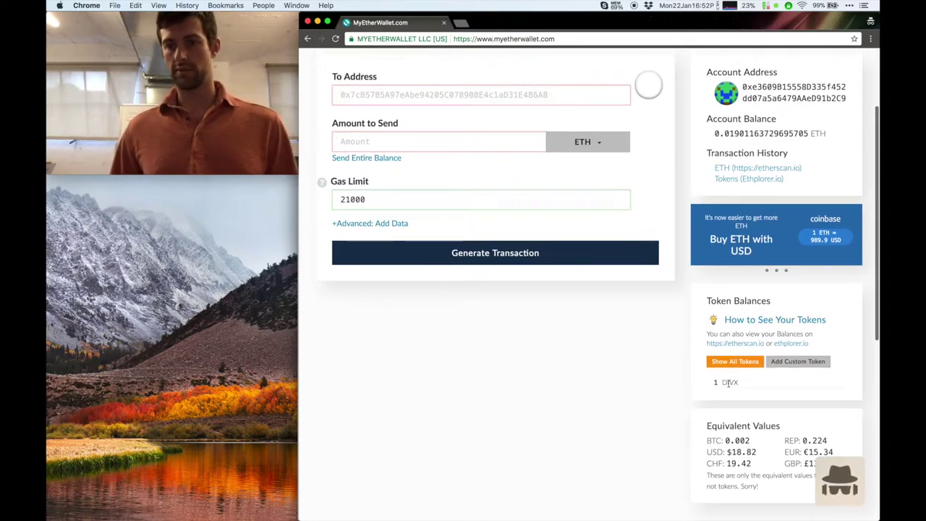
{"action": "left_click", "coordinate": [598, 142]}
{"action": "left_click", "coordinate": [575, 175]}
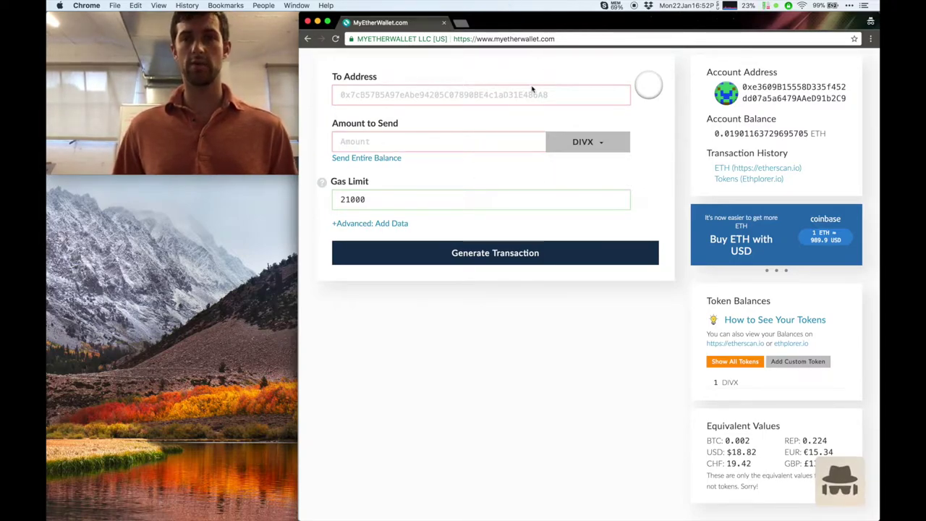
In Cryptopia Balances, open the Divi Exchange Token deposit page and copy its deposit address.
{"action": "key", "text": "super+grave"}
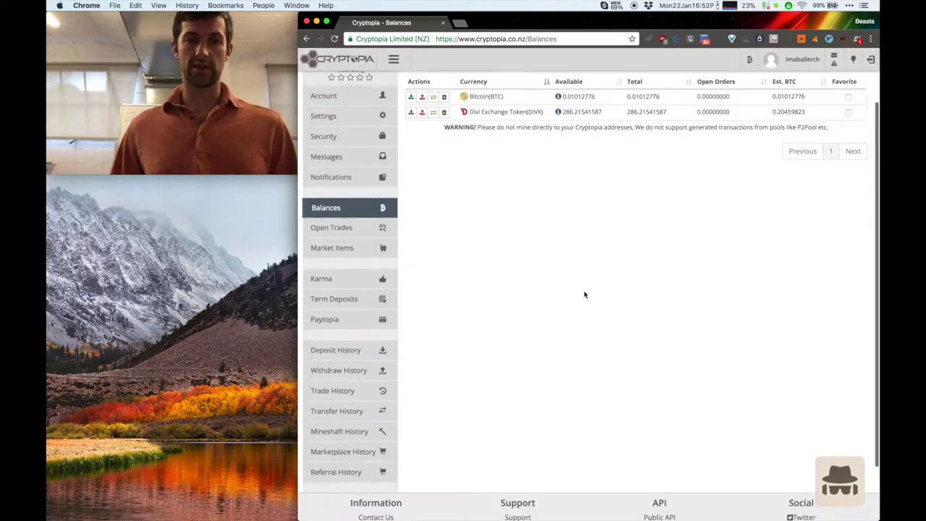
{"action": "scroll", "coordinate": [585, 294], "scroll_direction": "down", "scroll_amount": 3}
{"action": "scroll", "coordinate": [584, 293], "scroll_direction": "up", "scroll_amount": 1}
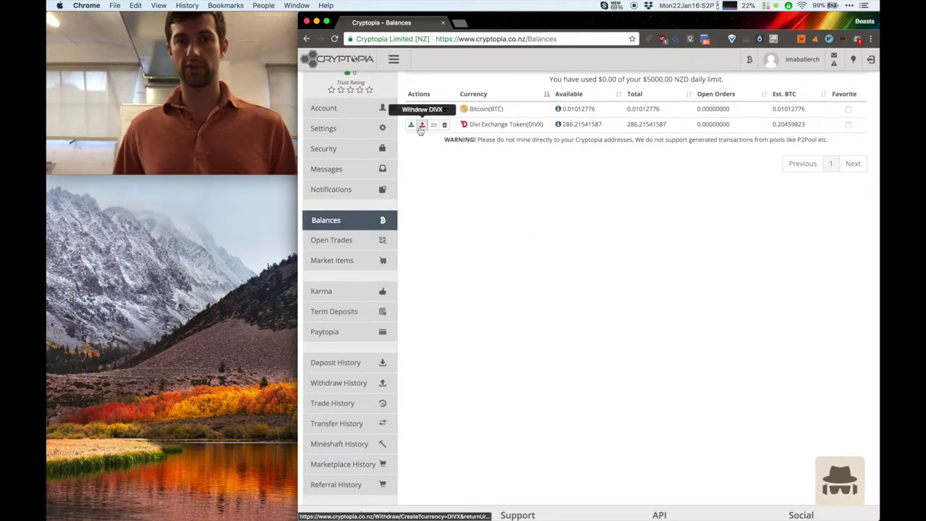
{"action": "left_click", "coordinate": [410, 124]}
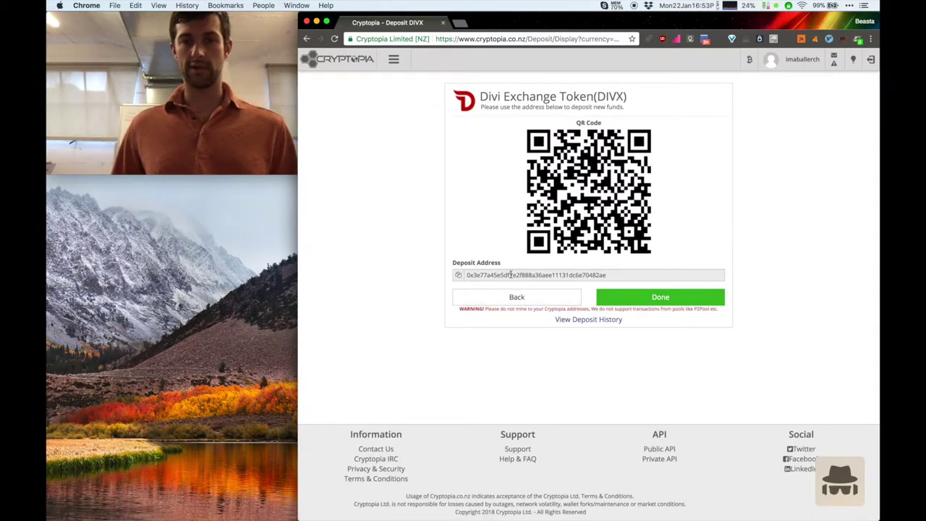
{"action": "left_click", "coordinate": [511, 275]}
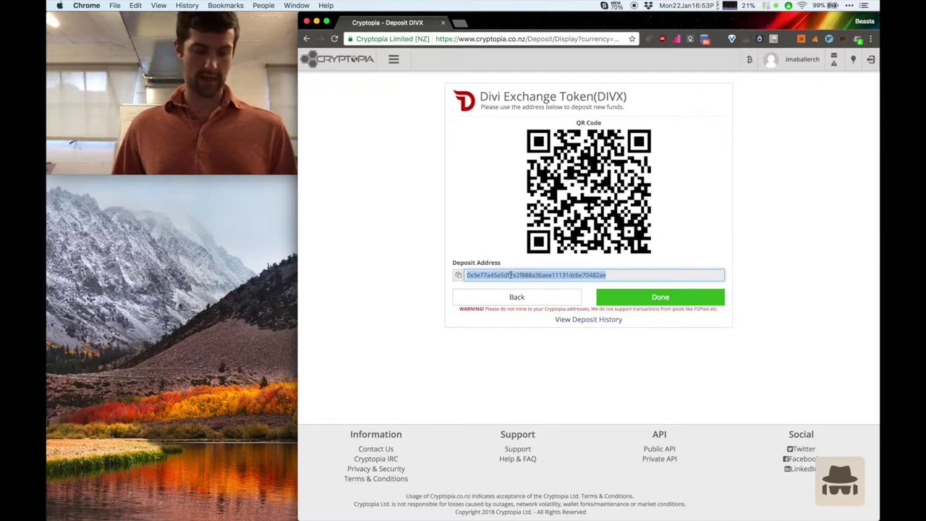
{"action": "left_click", "coordinate": [458, 275]}
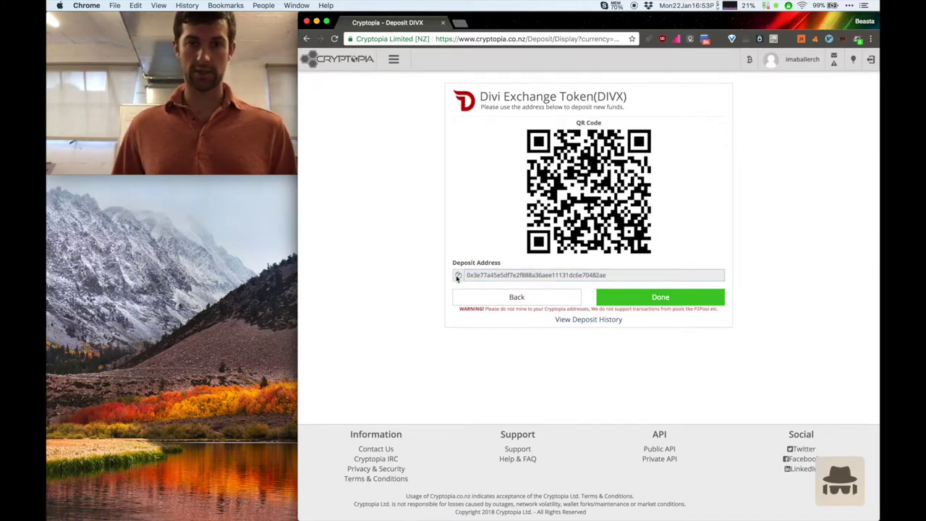
{"action": "left_click", "coordinate": [504, 274]}
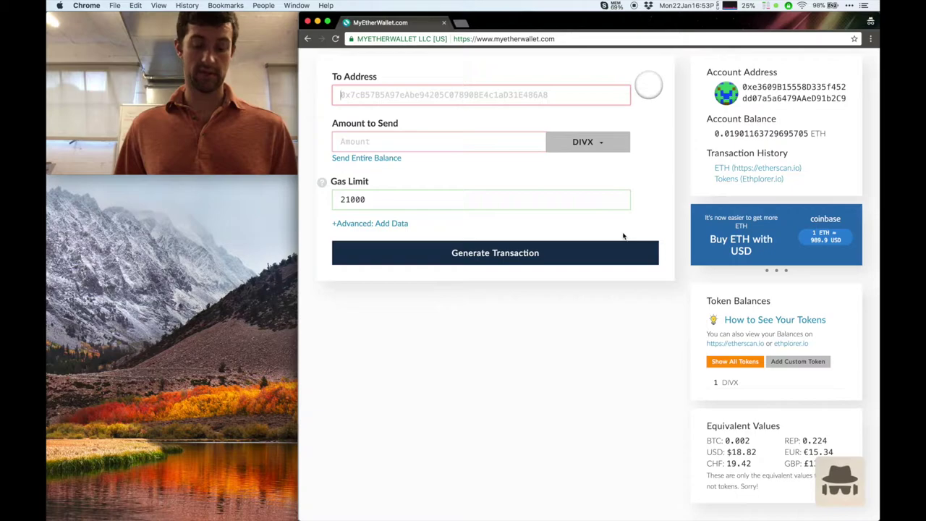
Paste the Cryptopia deposit address as recipient and enter 1 DIVX as the amount.
{"action": "key", "text": "super+v"}
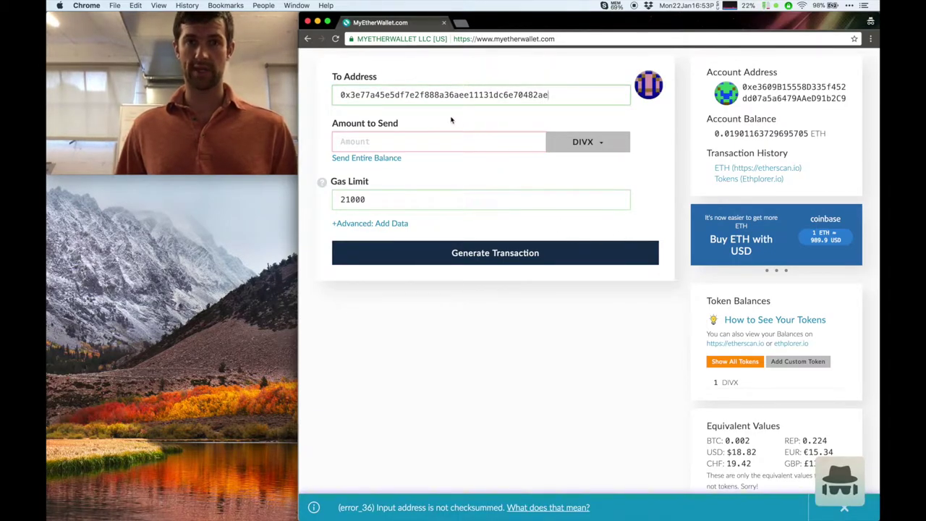
{"action": "left_click", "coordinate": [406, 142]}
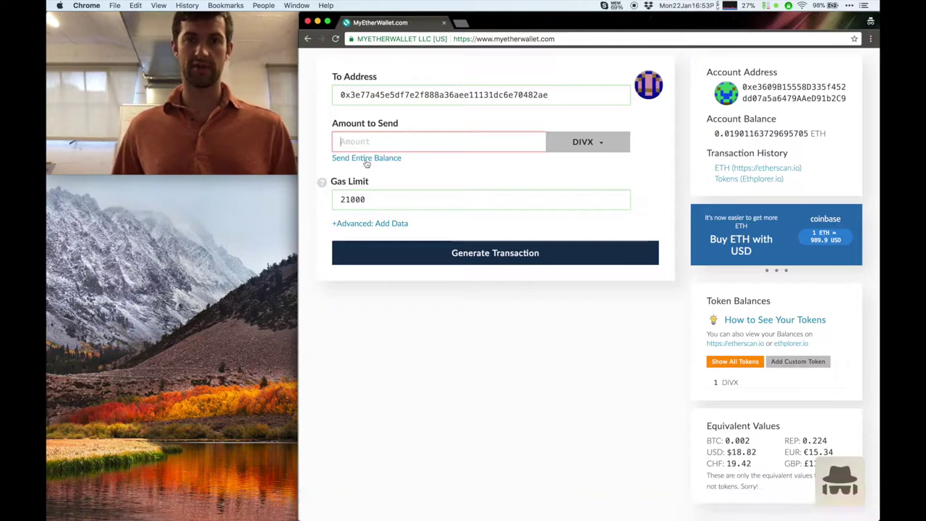
{"action": "type", "text": "1"}
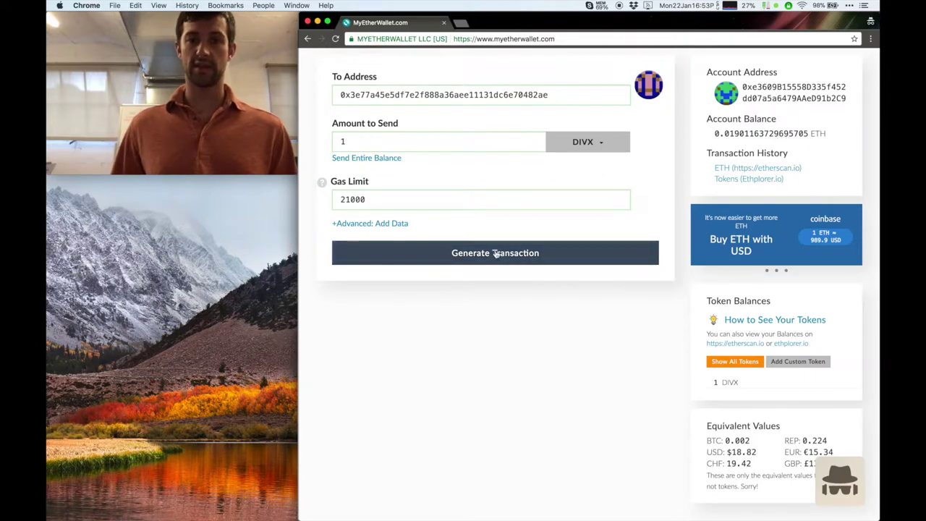
Generate the signed 1 DIVX transaction and attempt to send it.
{"action": "left_click", "coordinate": [481, 259]}
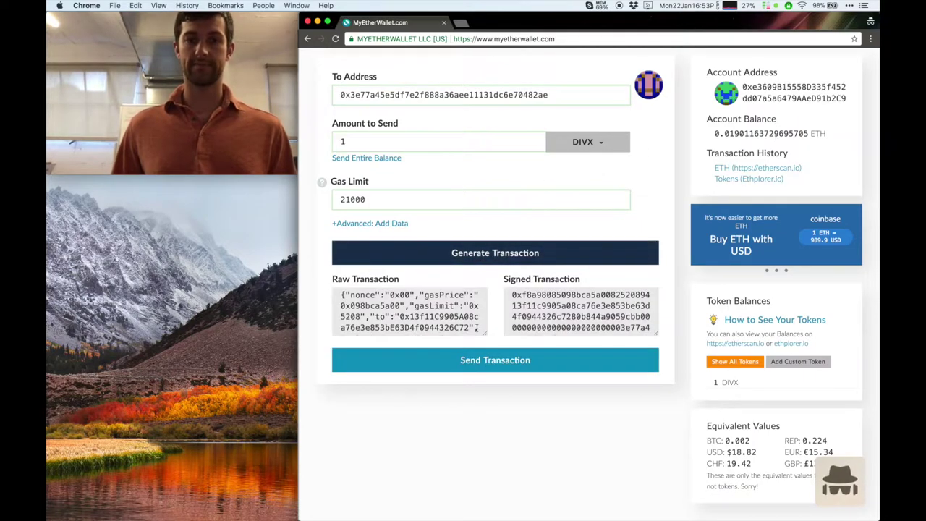
{"action": "left_click", "coordinate": [480, 362]}
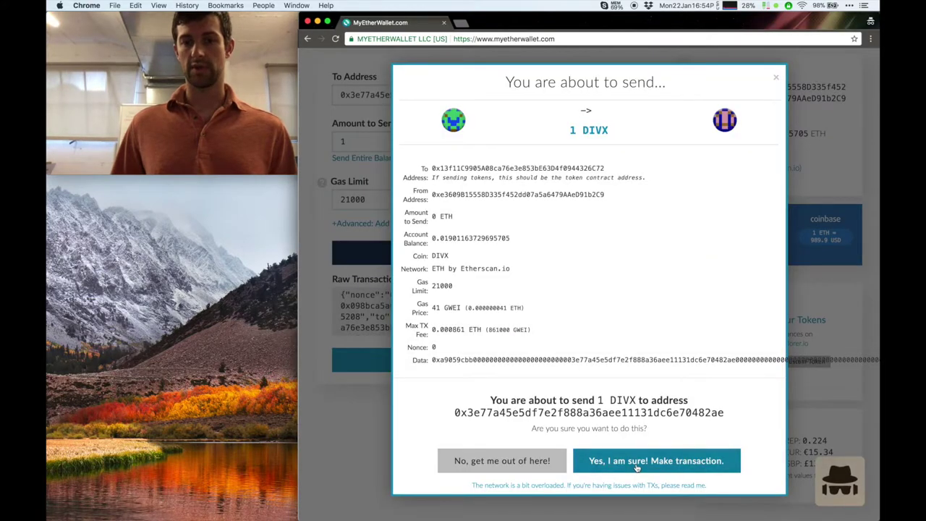
Confirm the send, then raise the gas limit to 100000 and regenerate the transaction.
{"action": "left_click", "coordinate": [636, 466]}
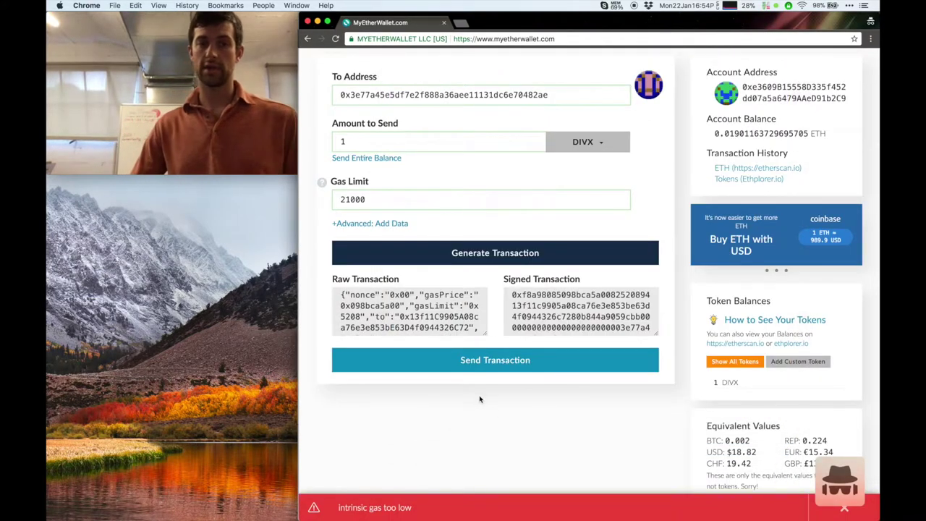
{"action": "double_click", "coordinate": [395, 199]}
{"action": "type", "text": "1"}
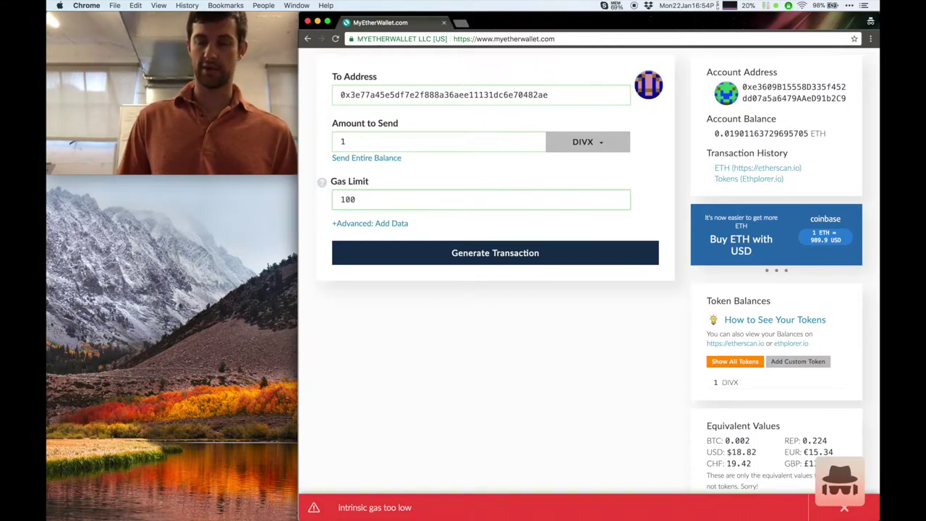
{"action": "type", "text": "000"}
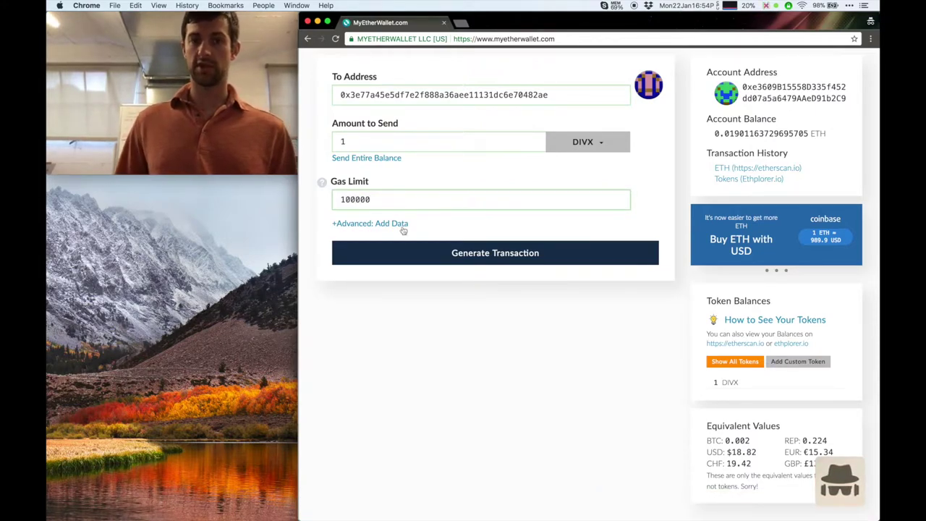
{"action": "left_click", "coordinate": [473, 253]}
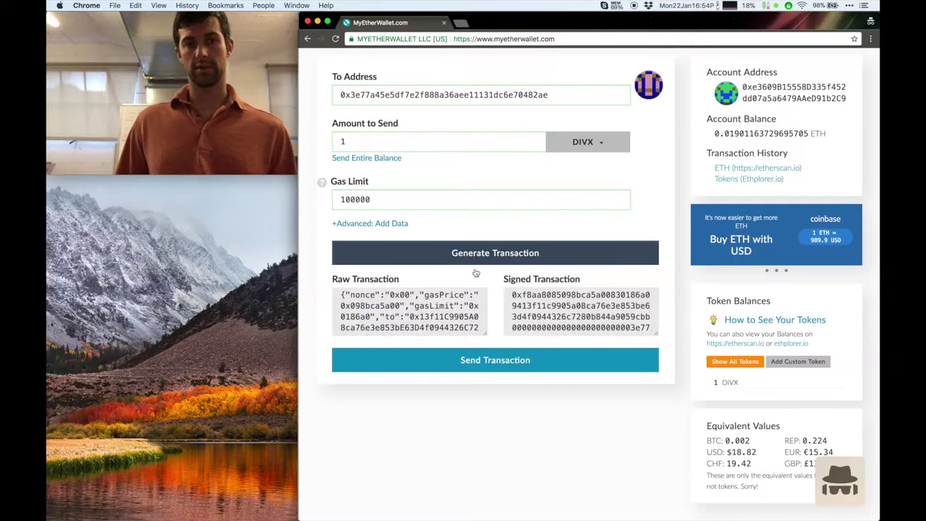
Send the regenerated 1 DIVX transaction and confirm it in the dialog.
{"action": "left_click", "coordinate": [485, 360]}
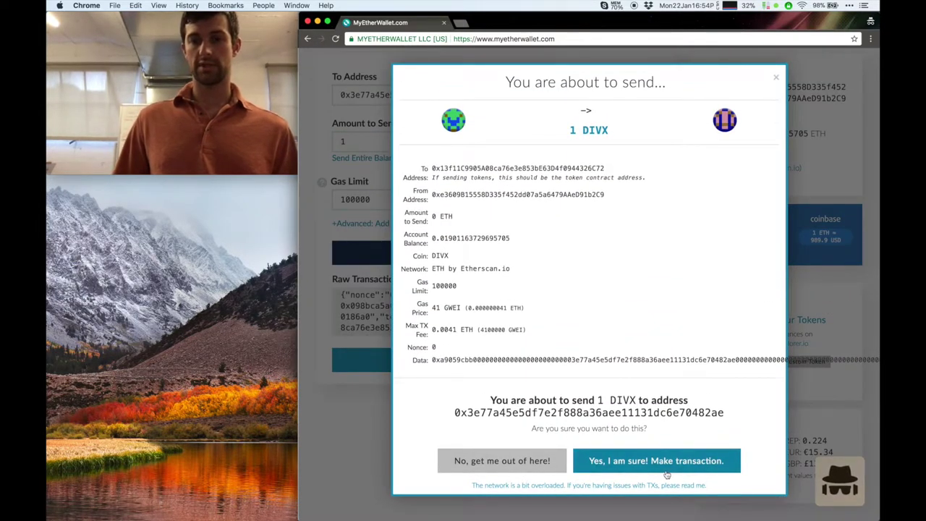
{"action": "left_click", "coordinate": [651, 472]}
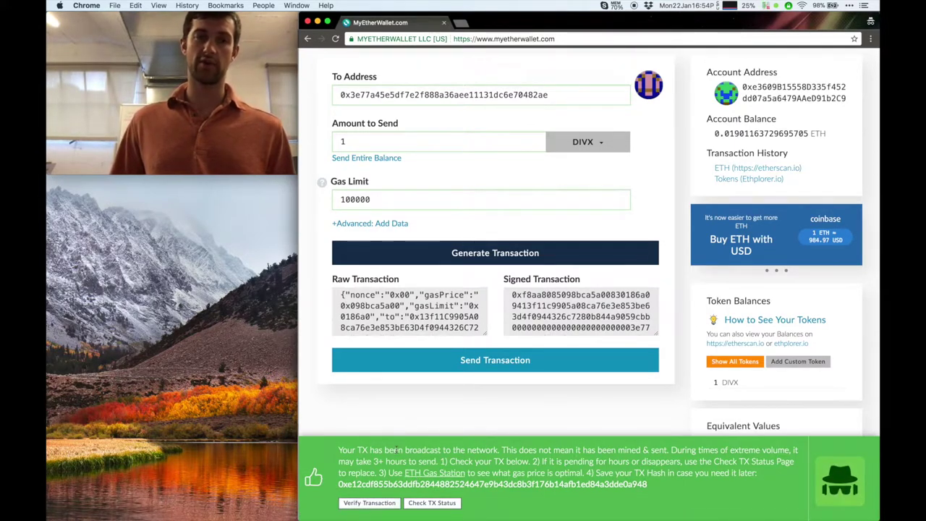
Verify the DIVX transfer on Etherscan, then switch back to Cryptopia's DIVX/BTC market.
{"action": "left_click", "coordinate": [363, 505]}
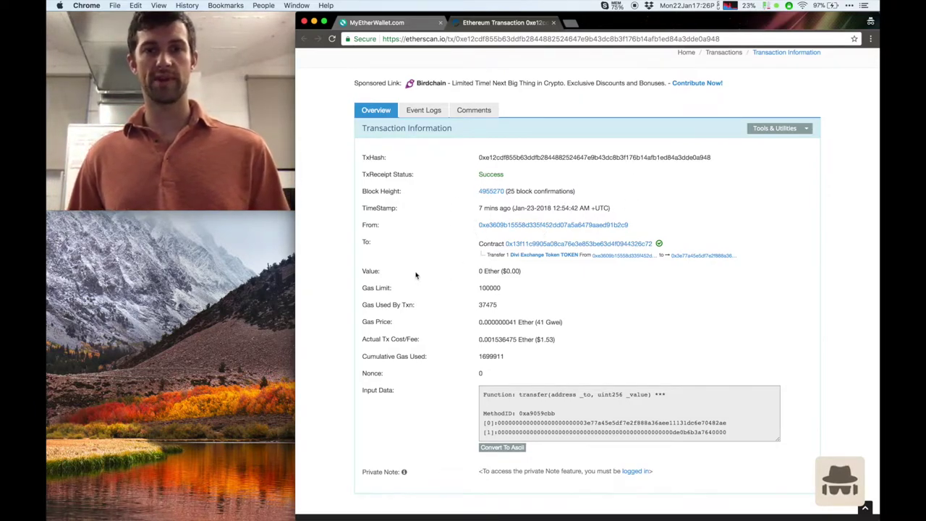
{"action": "key", "text": "super+grave"}
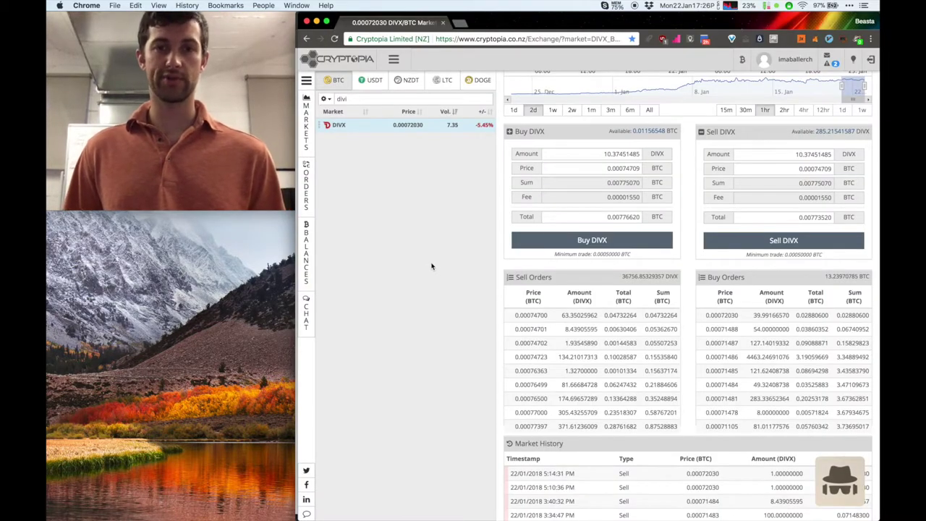
Go to the account's Deposit History to see the 1 DIVX deposit confirmed at 20/20.
{"action": "mouse_move", "coordinate": [801, 61]}
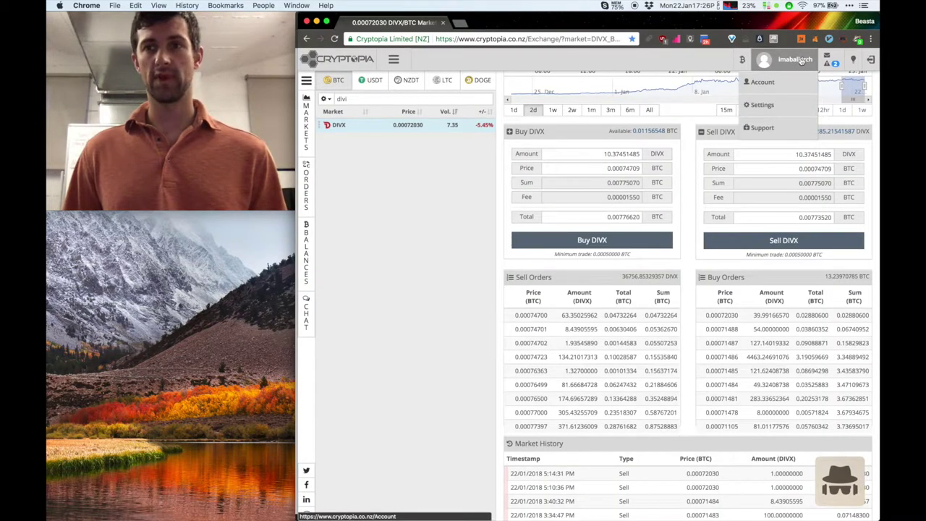
{"action": "left_click", "coordinate": [765, 85]}
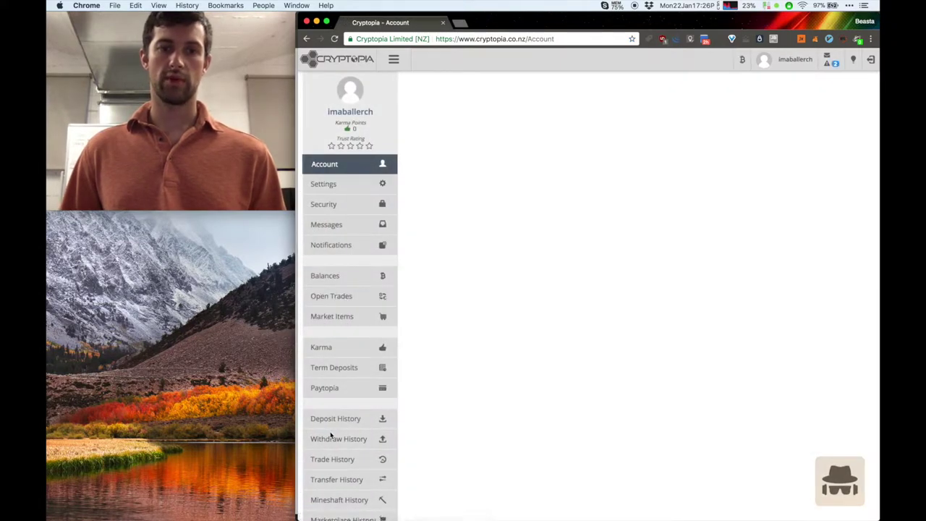
{"action": "left_click", "coordinate": [331, 424]}
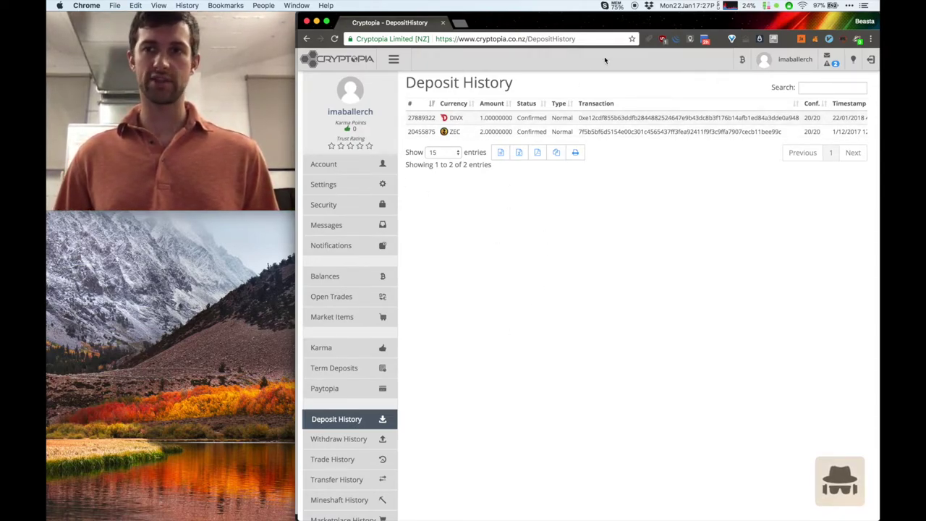
Search the markets for 'divx' and open the DIVX/BTC market.
{"action": "left_click", "coordinate": [393, 58]}
{"action": "left_click", "coordinate": [351, 100]}
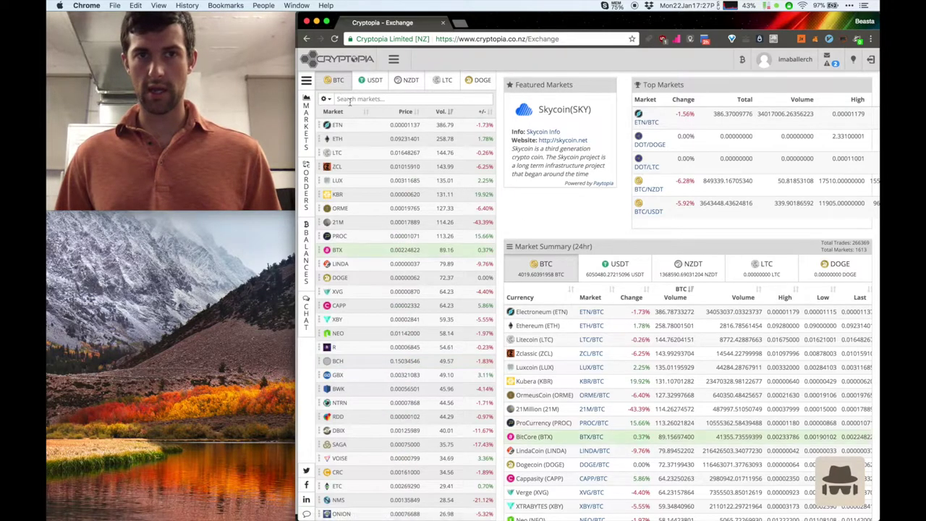
{"action": "left_click", "coordinate": [373, 97]}
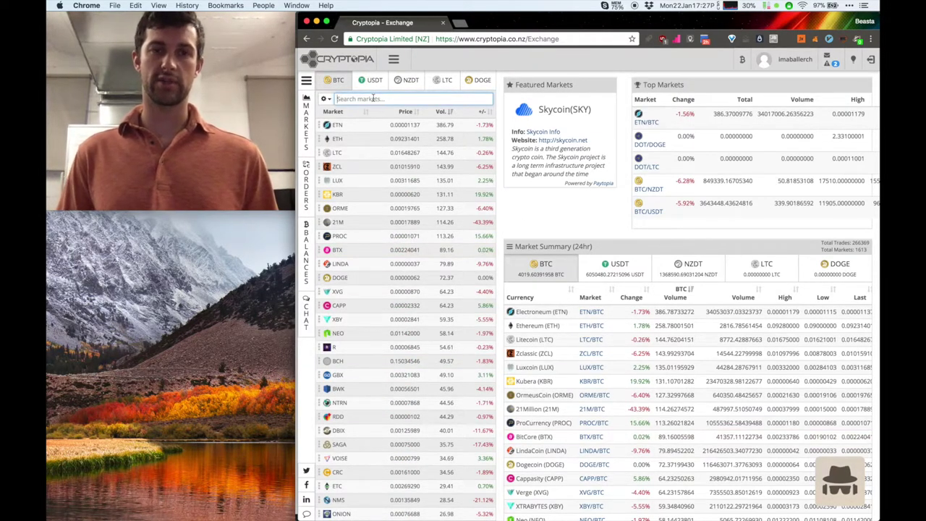
{"action": "type", "text": "divx"}
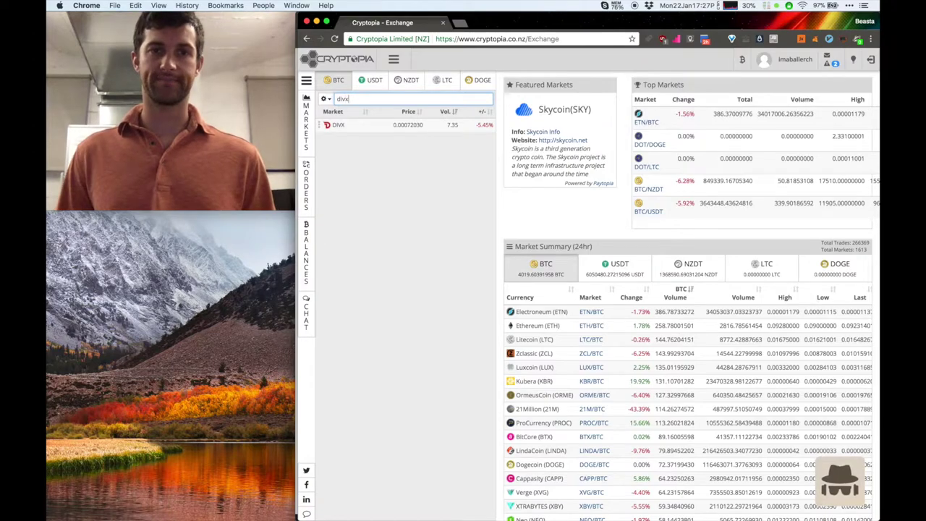
{"action": "left_click", "coordinate": [340, 125]}
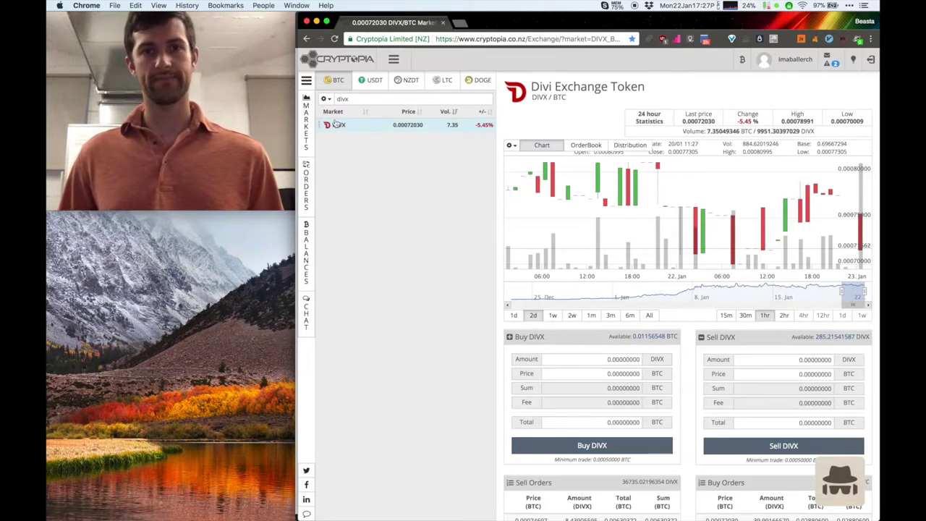
Open and close the currency display options.
{"action": "mouse_move", "coordinate": [407, 127]}
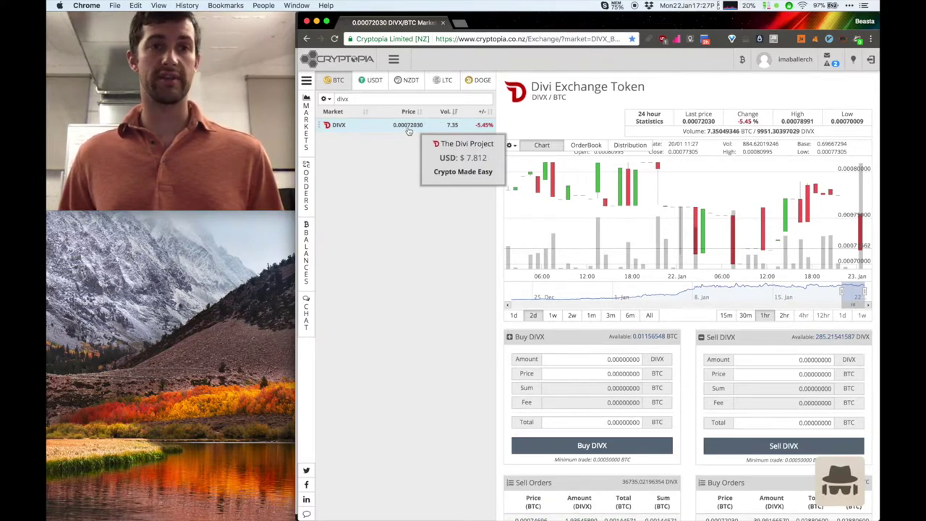
{"action": "left_click", "coordinate": [843, 41]}
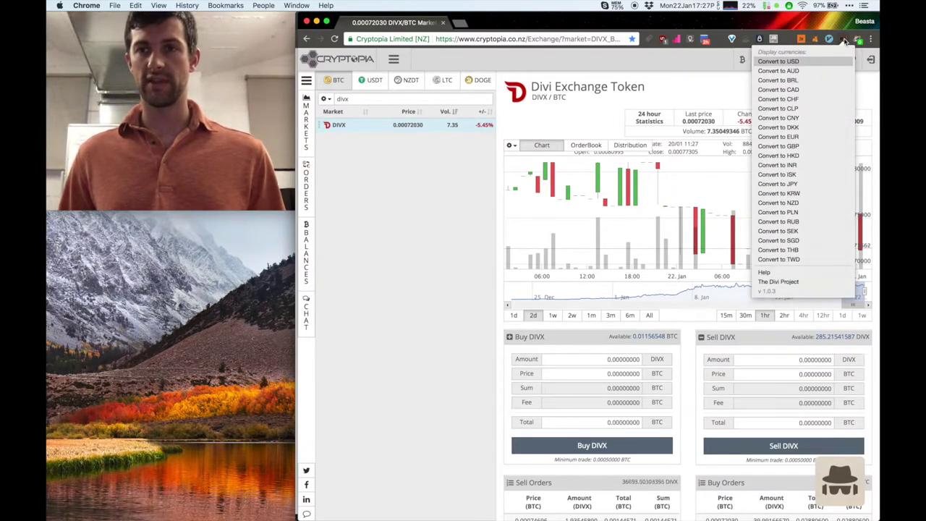
{"action": "left_click", "coordinate": [844, 40]}
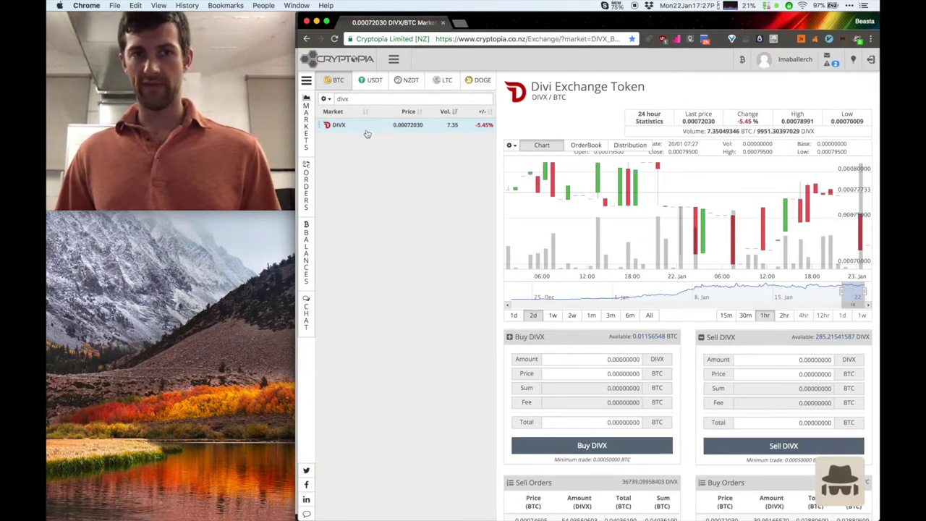
Reload the DIVX/BTC market and scroll to the Sell Orders, Buy Orders and Market History tables.
{"action": "left_click", "coordinate": [339, 133]}
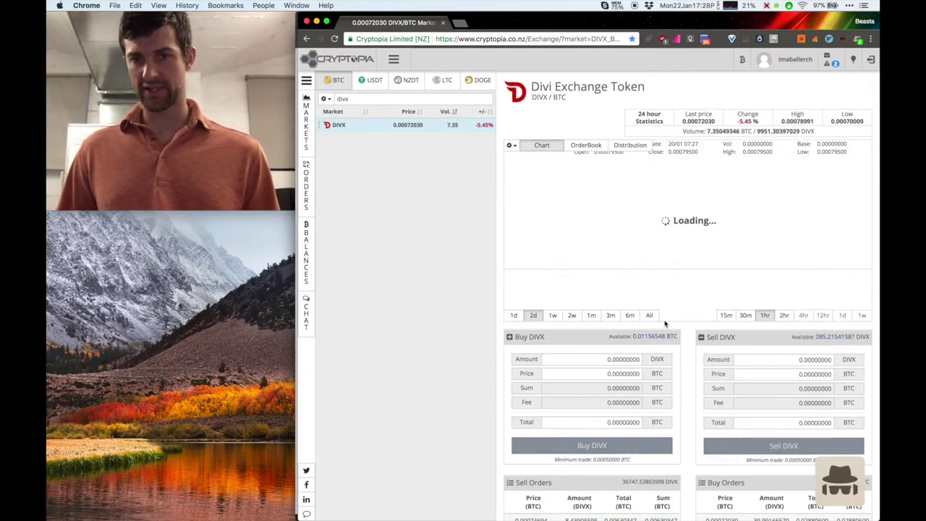
{"action": "scroll", "coordinate": [681, 340], "scroll_direction": "down", "scroll_amount": 4}
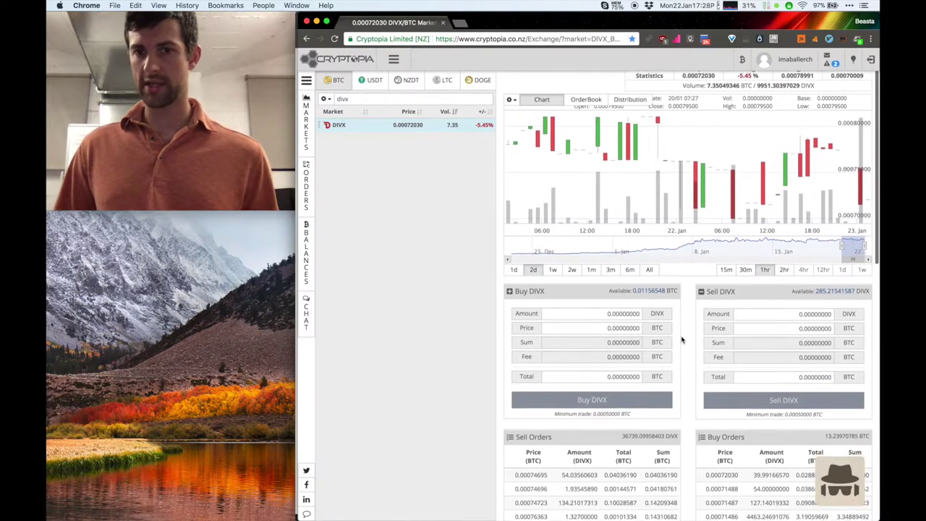
{"action": "scroll", "coordinate": [681, 340], "scroll_direction": "down", "scroll_amount": 3}
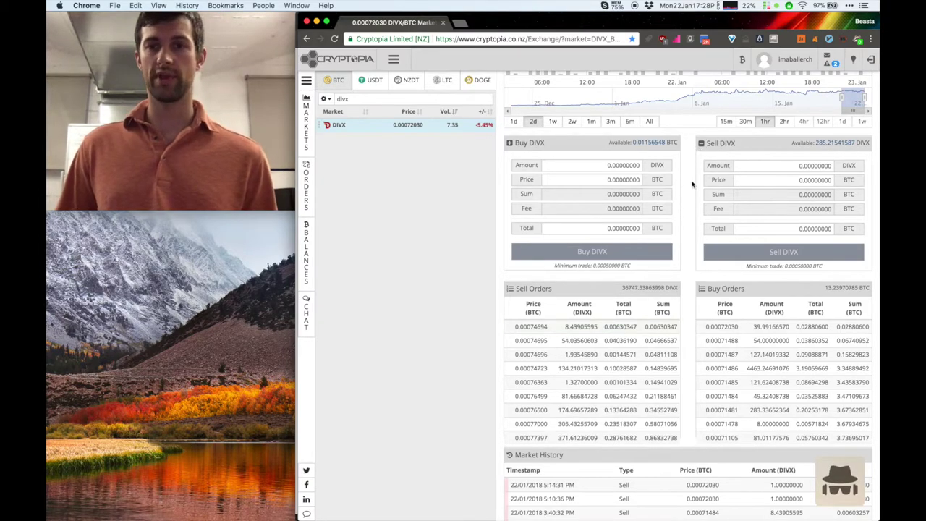
{"action": "mouse_move", "coordinate": [727, 333]}
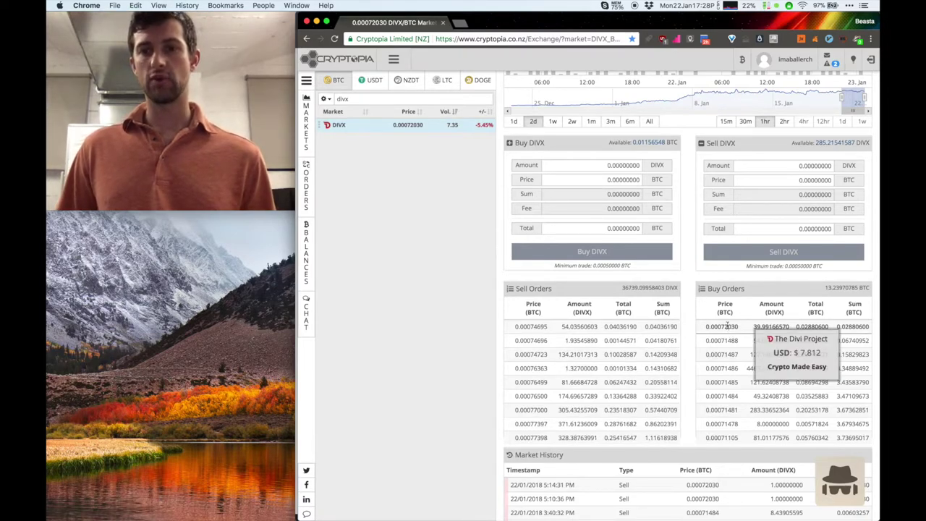
{"action": "scroll", "coordinate": [733, 338], "scroll_direction": "up", "scroll_amount": 1}
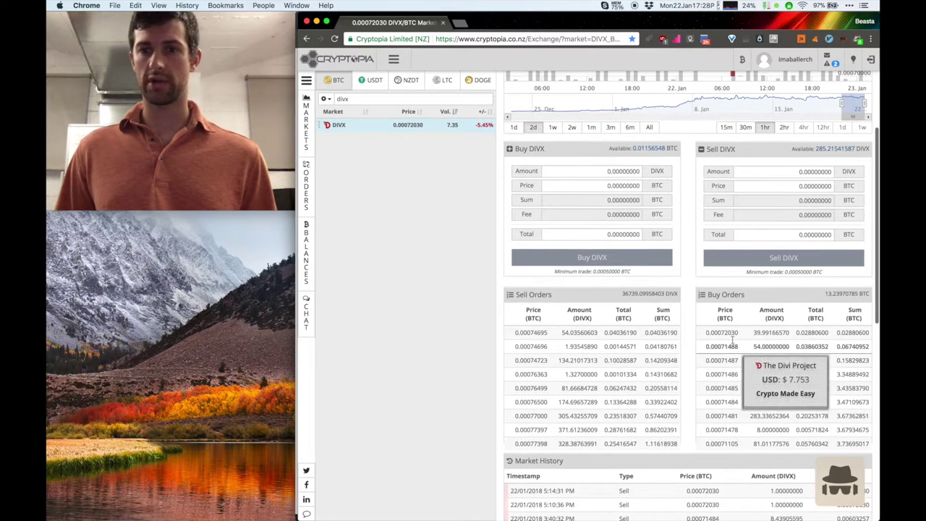
Load the top buy order, 39.99166570 DIVX at 0.00072030 BTC, into the trade forms.
{"action": "left_click", "coordinate": [732, 334]}
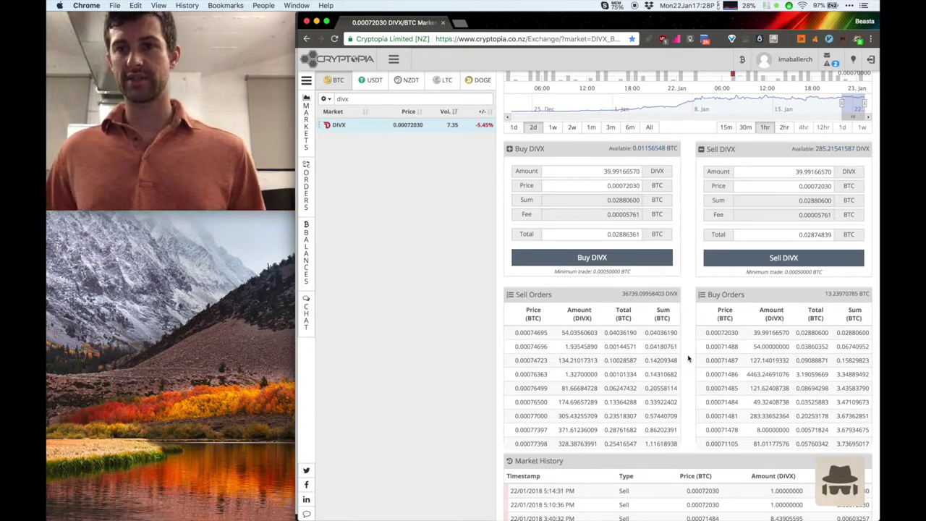
{"action": "left_click", "coordinate": [779, 177]}
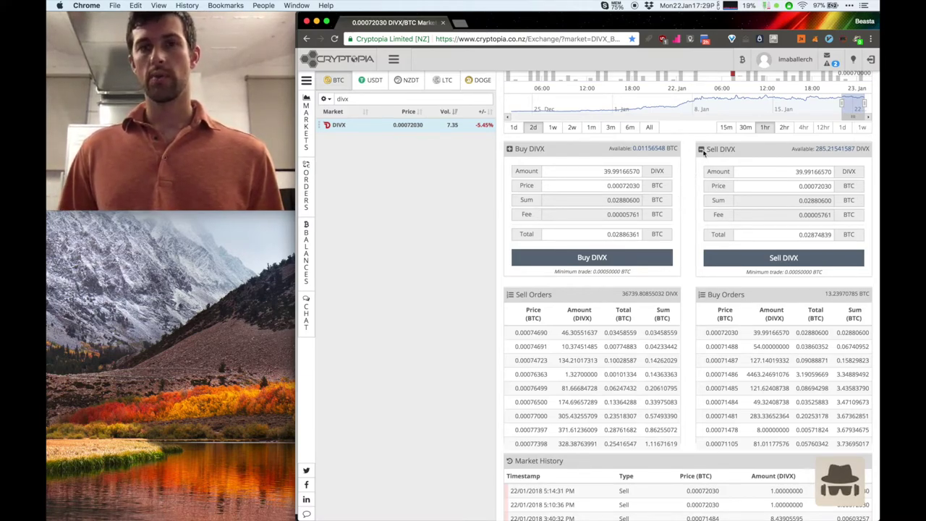
Change the sell amount to 1 DIVX and sell it at 0.00072030 BTC.
{"action": "double_click", "coordinate": [819, 172]}
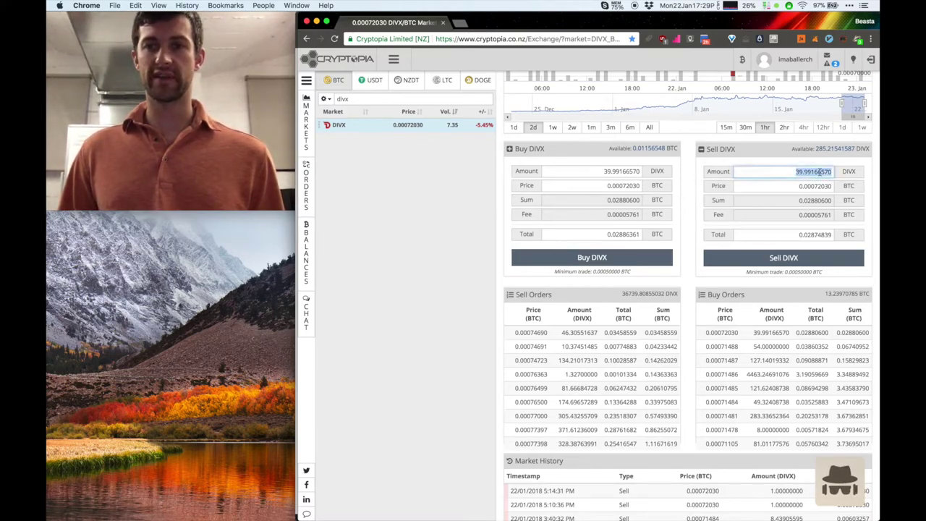
{"action": "type", "text": "1"}
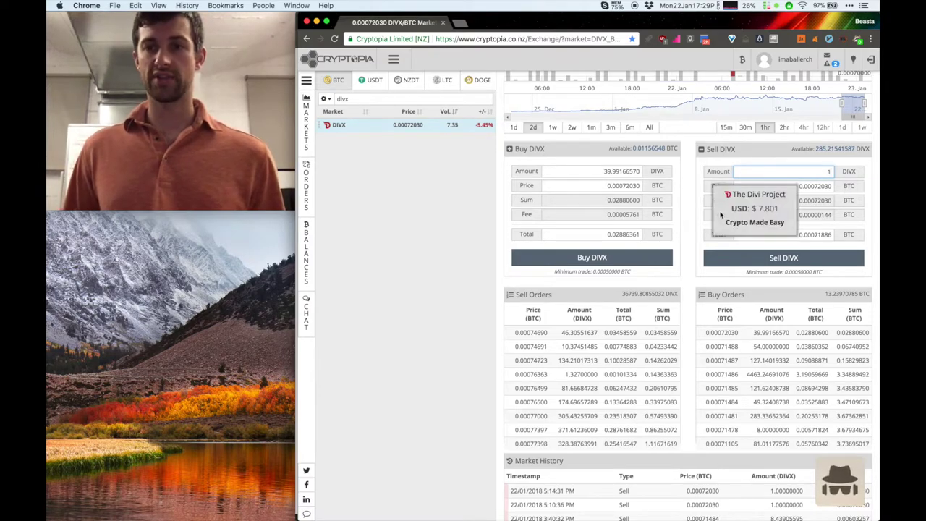
{"action": "left_click", "coordinate": [685, 215]}
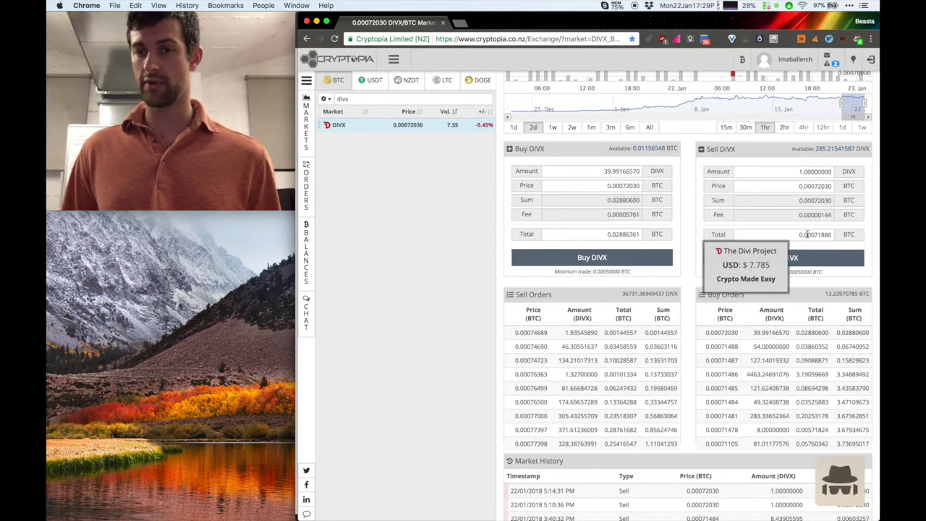
{"action": "left_click", "coordinate": [787, 259]}
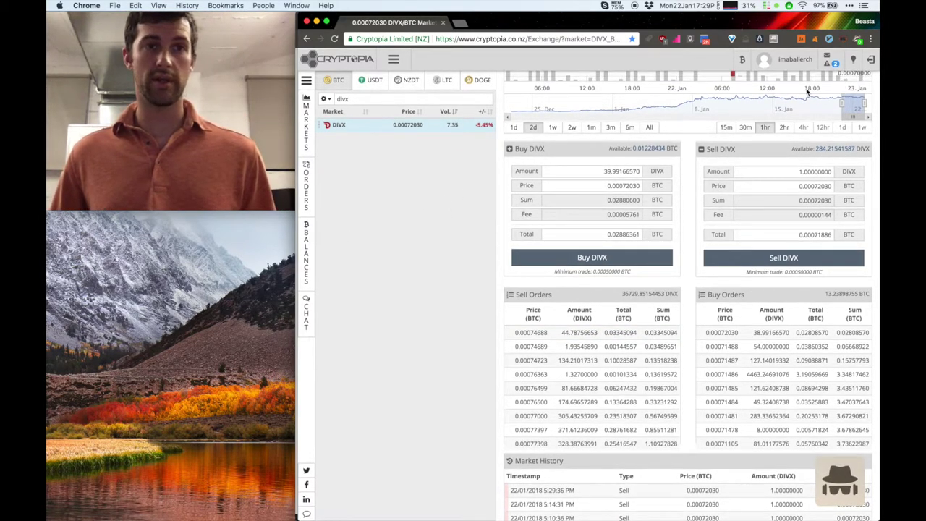
Review the account Trade History, then open Balances showing 0.01228434 BTC and 284.21541587 DIVX.
{"action": "left_click", "coordinate": [833, 71]}
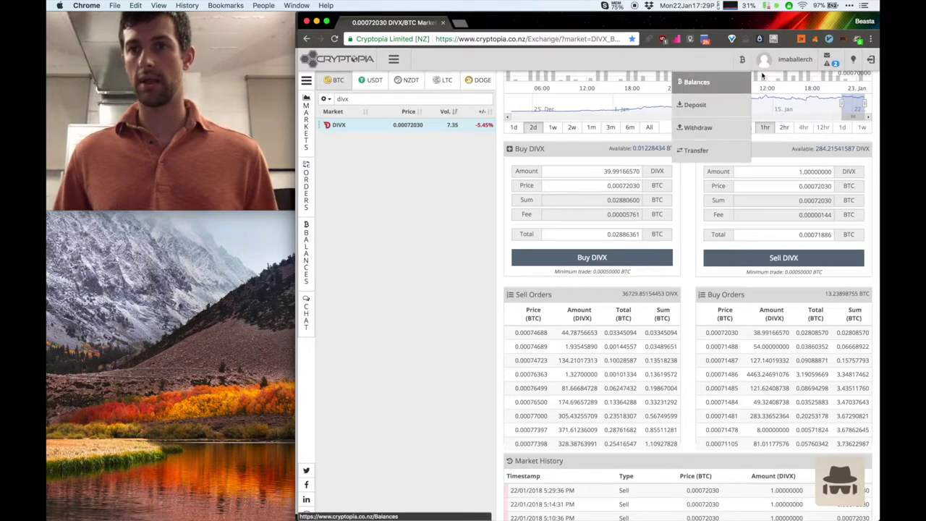
{"action": "left_click", "coordinate": [765, 82]}
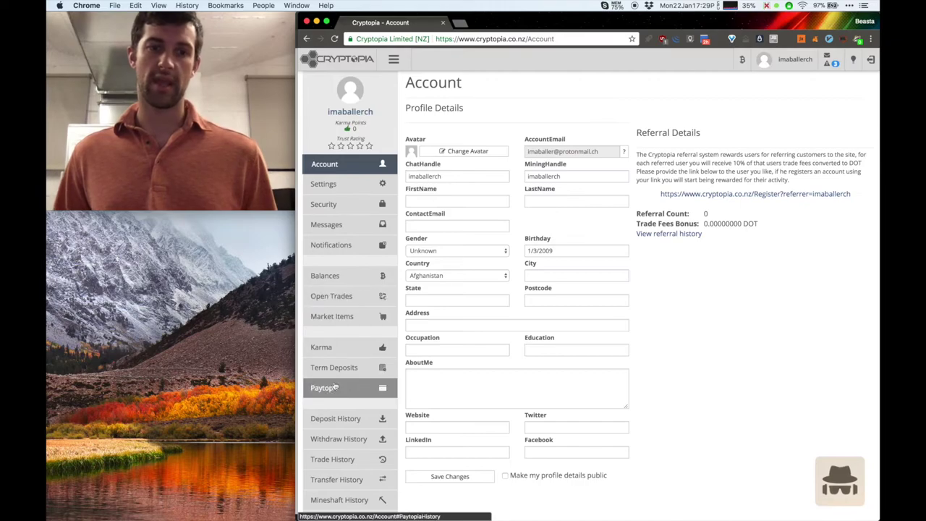
{"action": "left_click", "coordinate": [331, 460]}
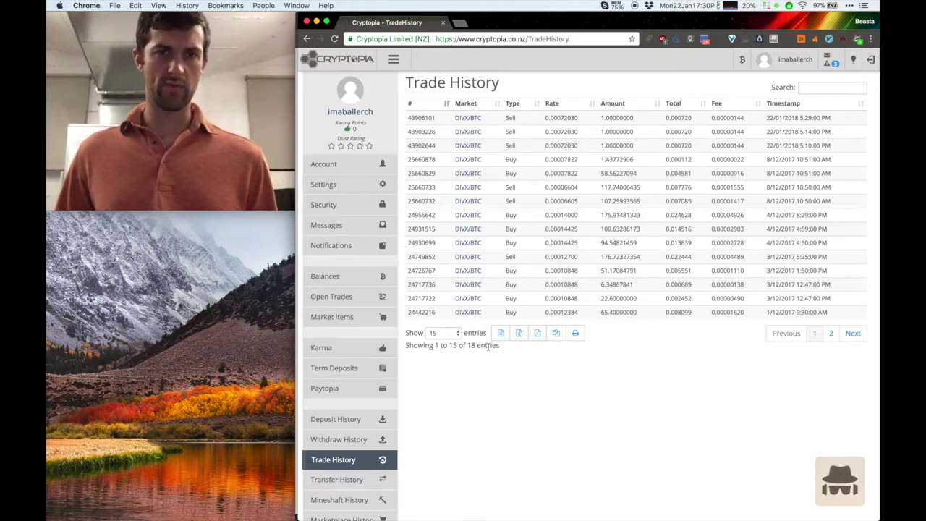
{"action": "left_click", "coordinate": [335, 276]}
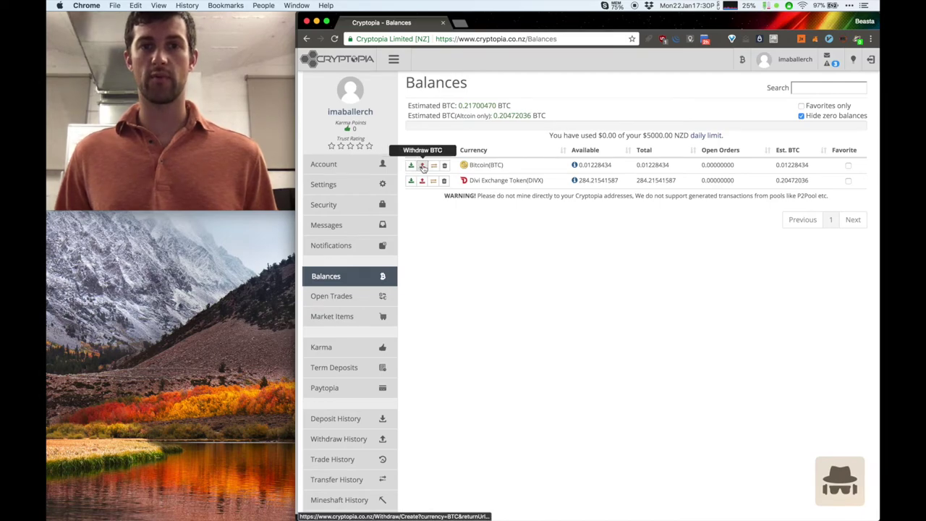
{"action": "left_click", "coordinate": [421, 181]}
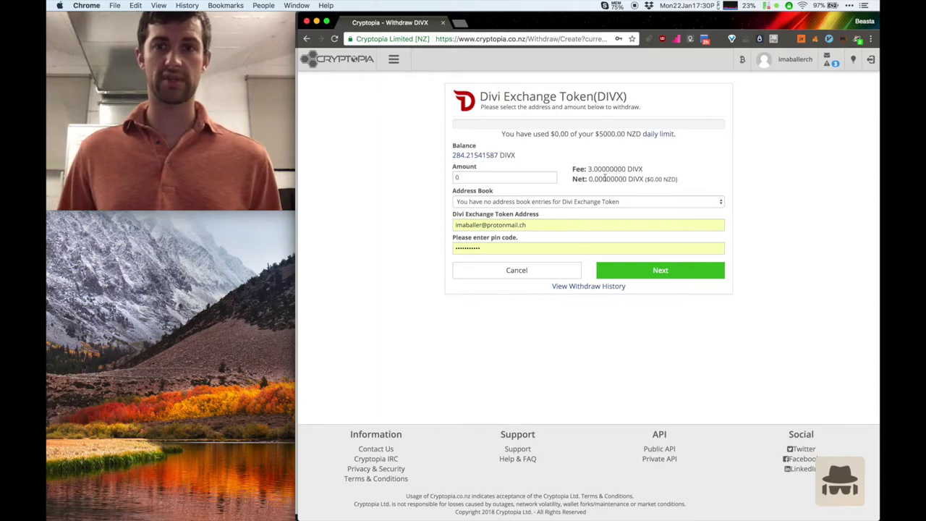
{"action": "double_click", "coordinate": [600, 167]}
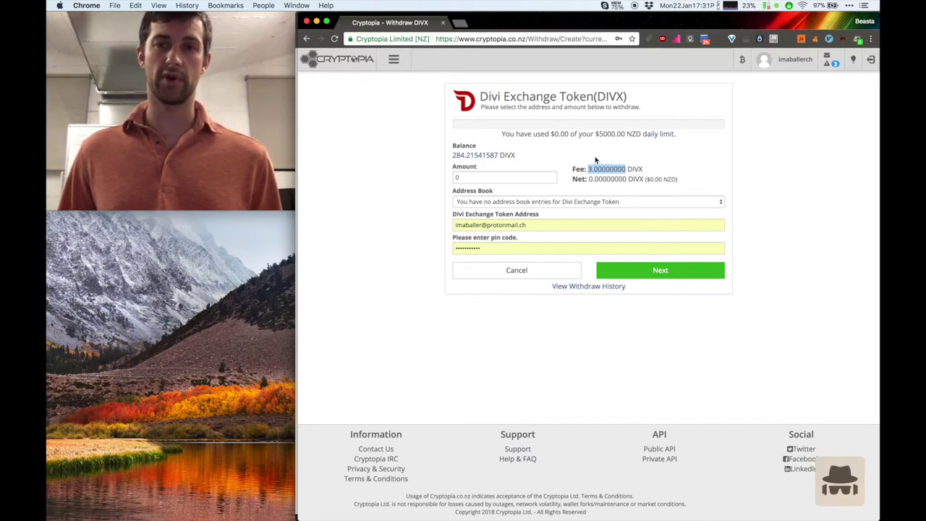
{"action": "left_click", "coordinate": [596, 158]}
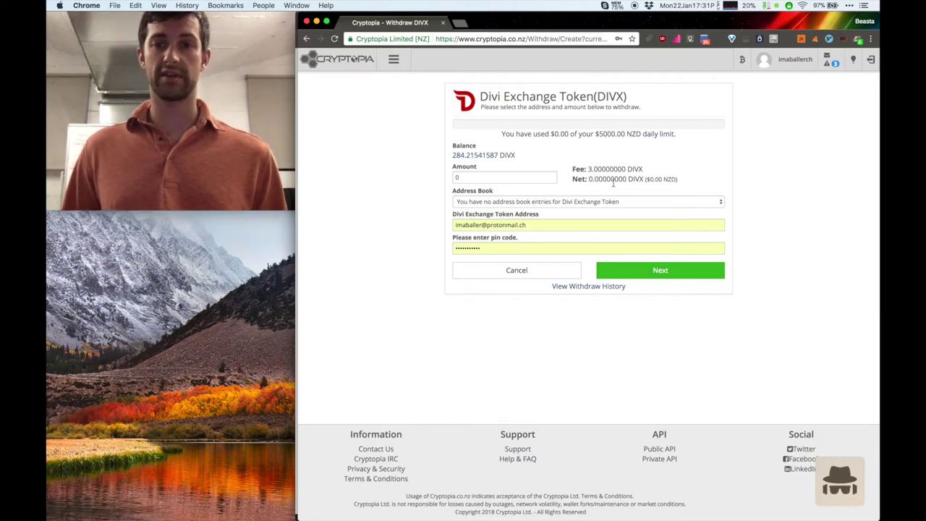
{"action": "left_click", "coordinate": [526, 204]}
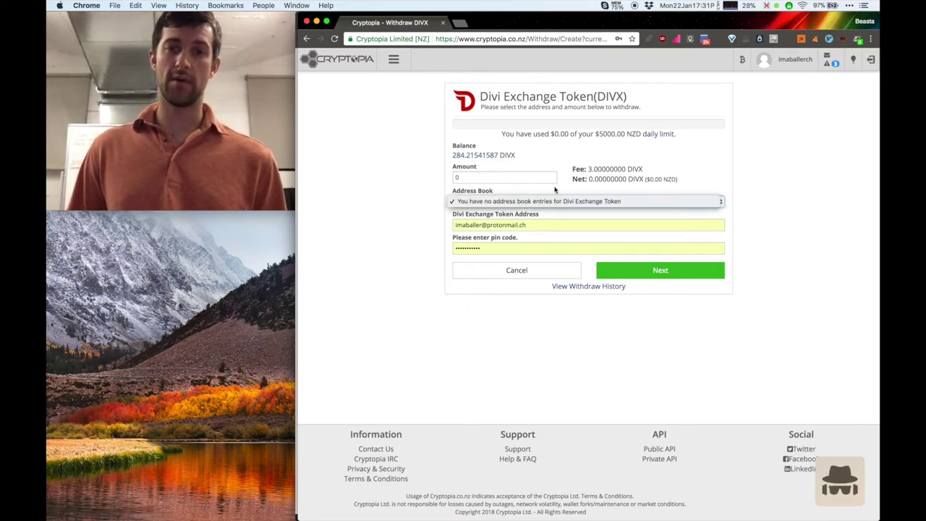
{"action": "left_click", "coordinate": [565, 190]}
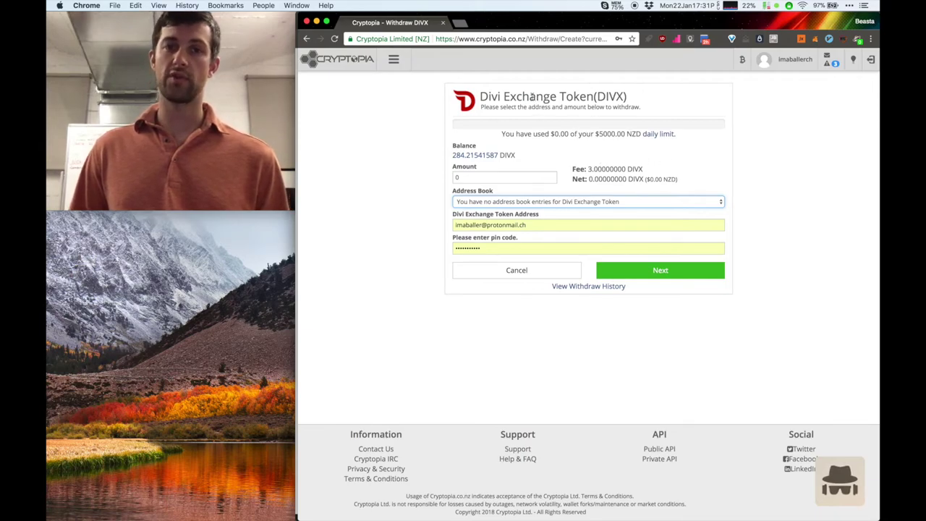
{"action": "triple_click", "coordinate": [531, 96]}
{"action": "left_click", "coordinate": [578, 154]}
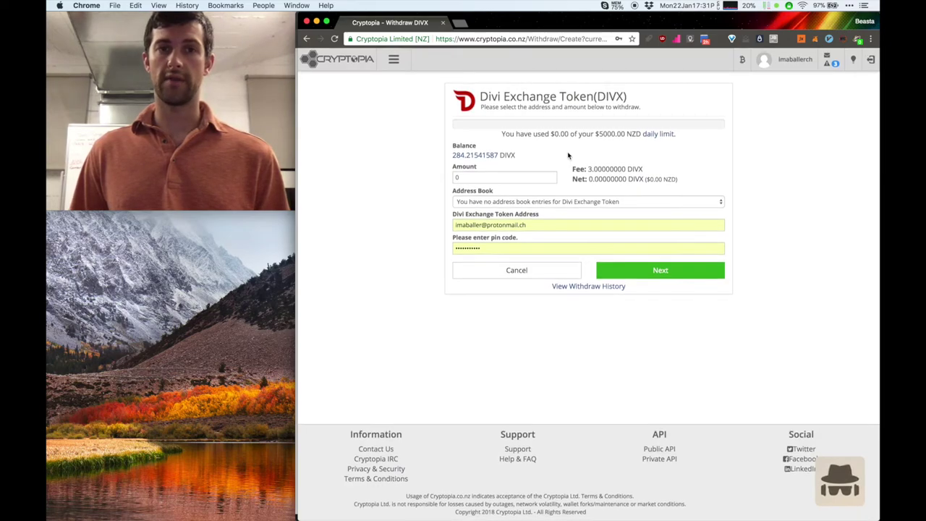
{"action": "key", "text": "super+bracketleft"}
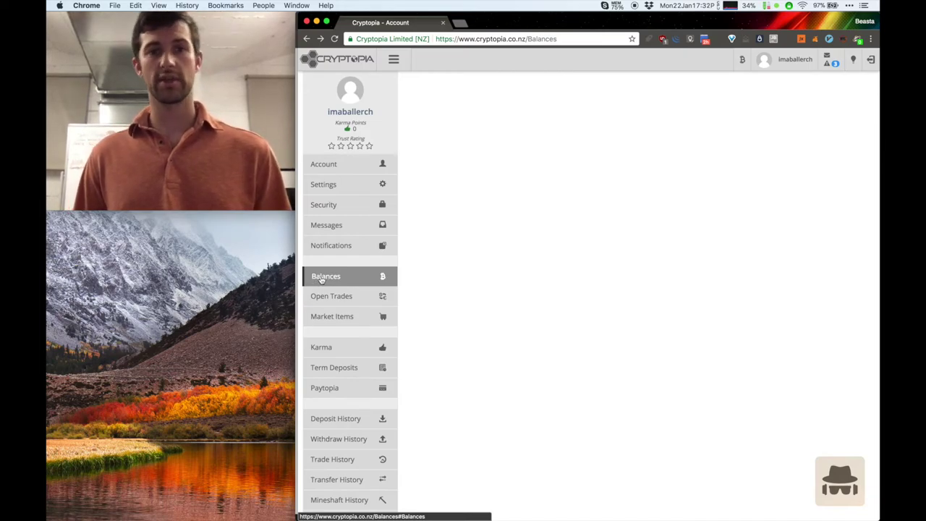
Open Balances and start a withdrawal of the 0.01228434 BTC balance.
{"action": "left_click", "coordinate": [326, 278]}
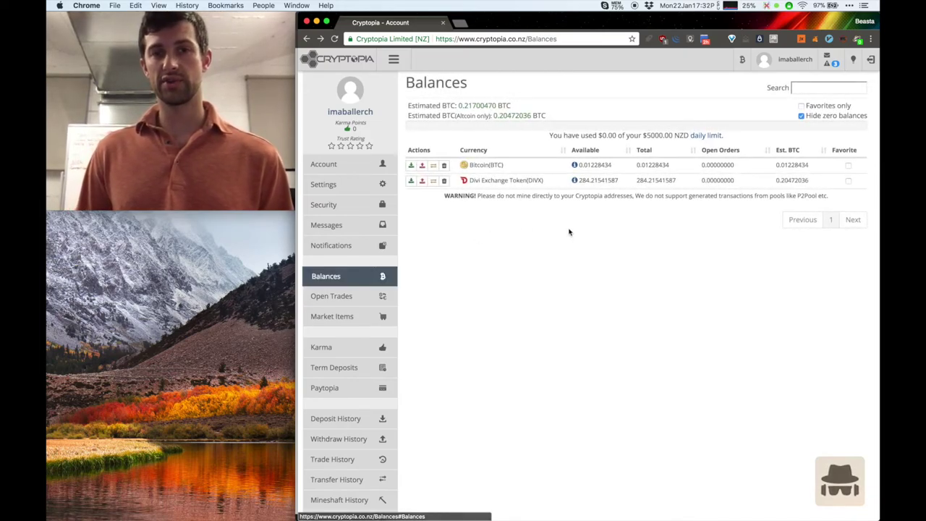
{"action": "left_click", "coordinate": [421, 166]}
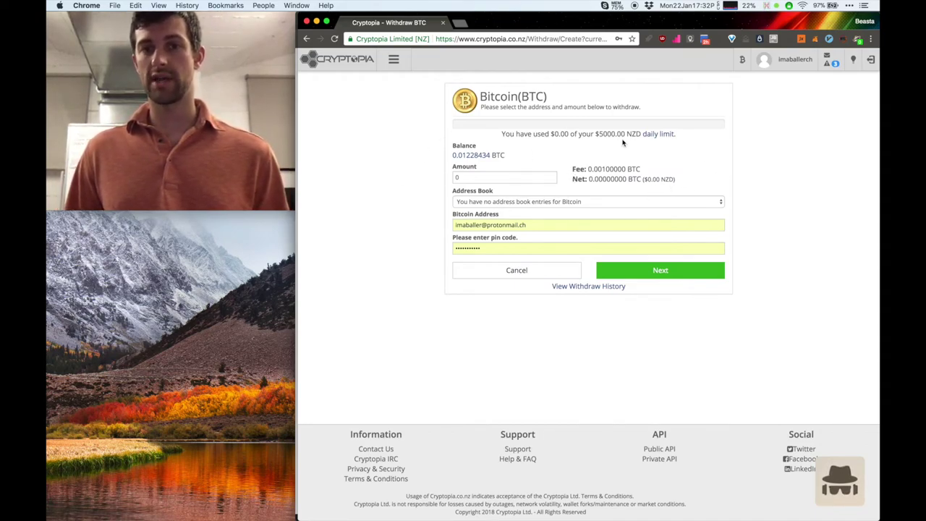
Focus the withdrawal Amount field and check the empty Bitcoin Address Book list.
{"action": "left_click", "coordinate": [457, 178]}
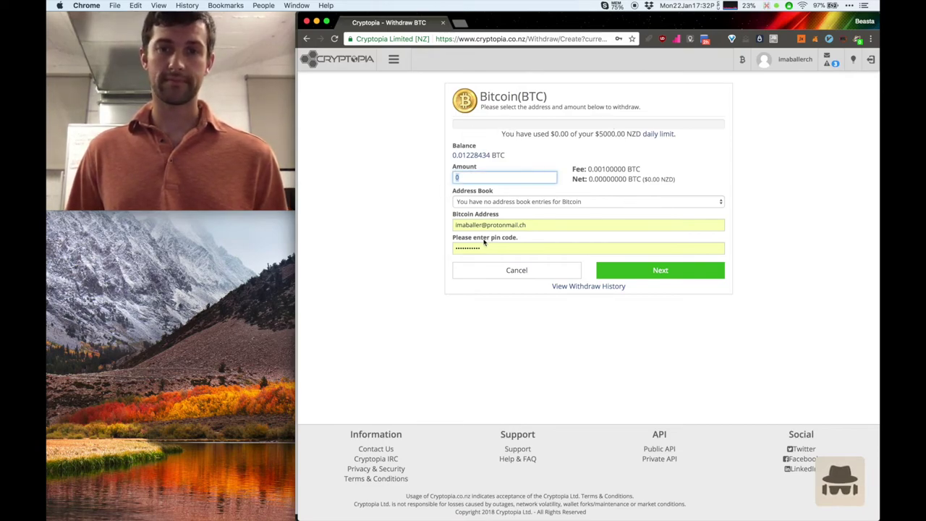
{"action": "left_click", "coordinate": [484, 202]}
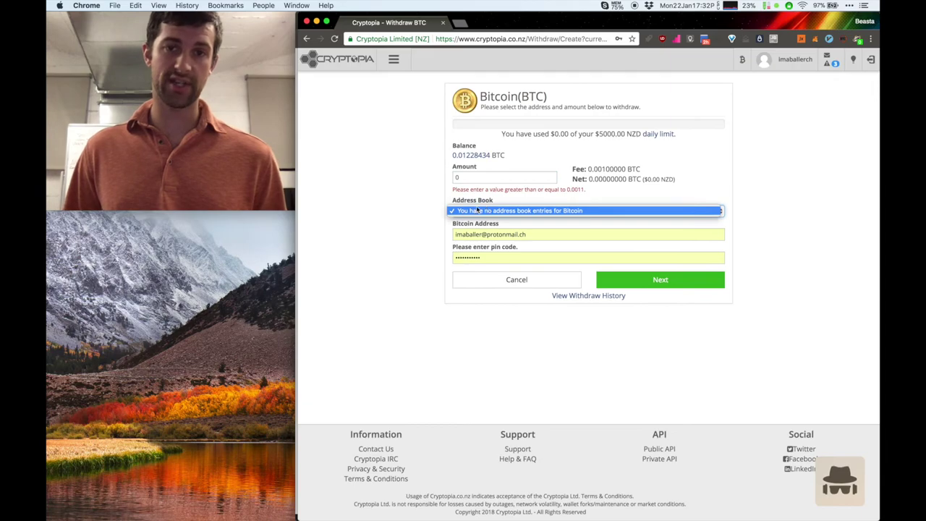
{"action": "left_click", "coordinate": [397, 229]}
{"action": "left_click", "coordinate": [542, 211]}
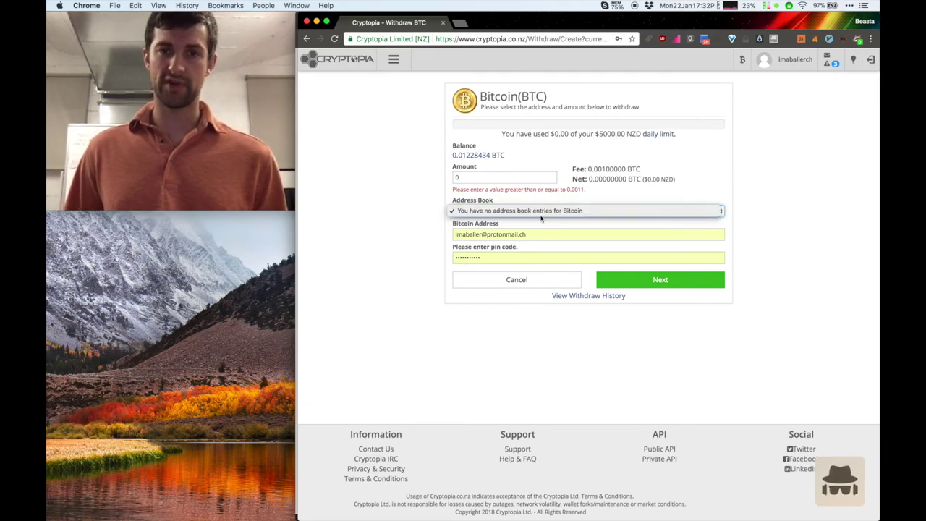
{"action": "left_click", "coordinate": [359, 278]}
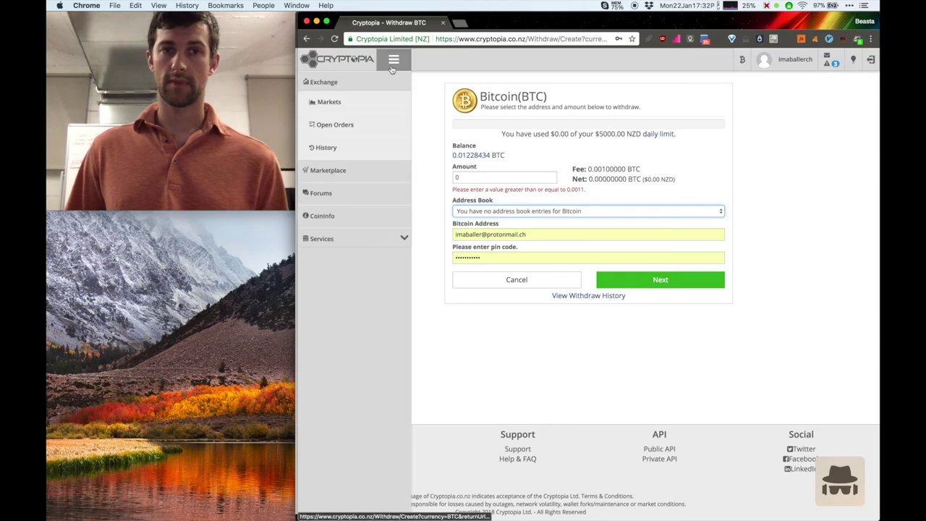
Go to Markets under Exchange to view the 24-hour market summary.
{"action": "left_click", "coordinate": [347, 102]}
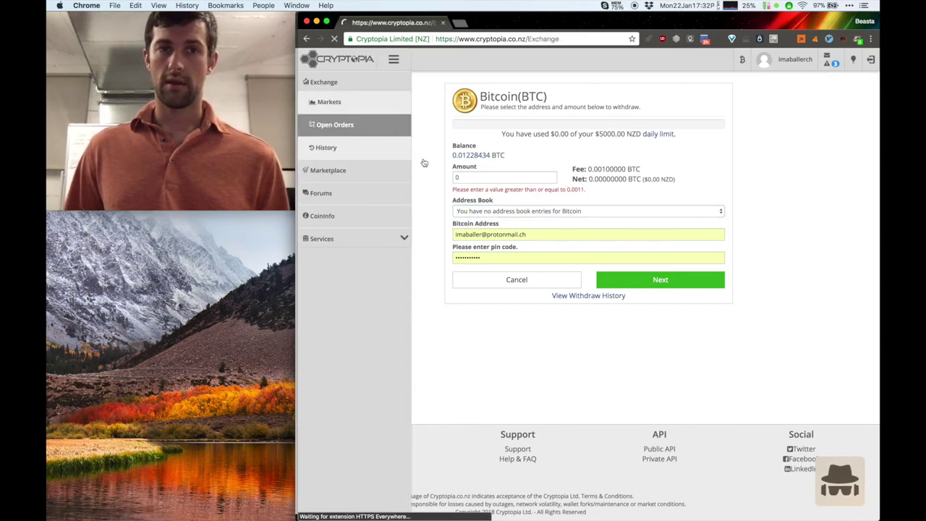